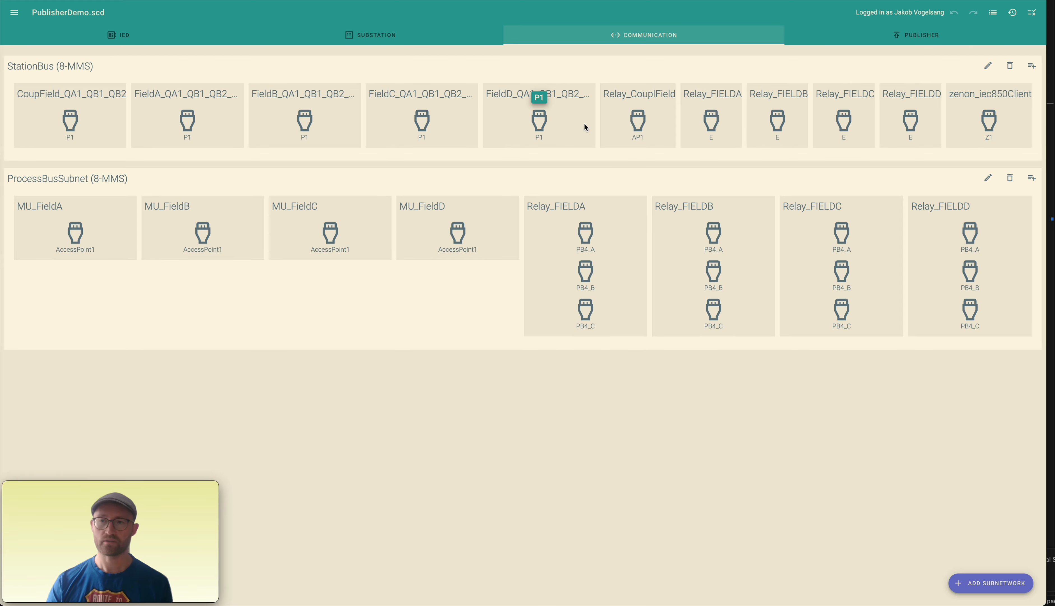
# Open the Publisher editor and browse the DataSet, SampledValue, GOOSE and Report lists, ending on the DataSet list.
pyautogui.click(851, 42)
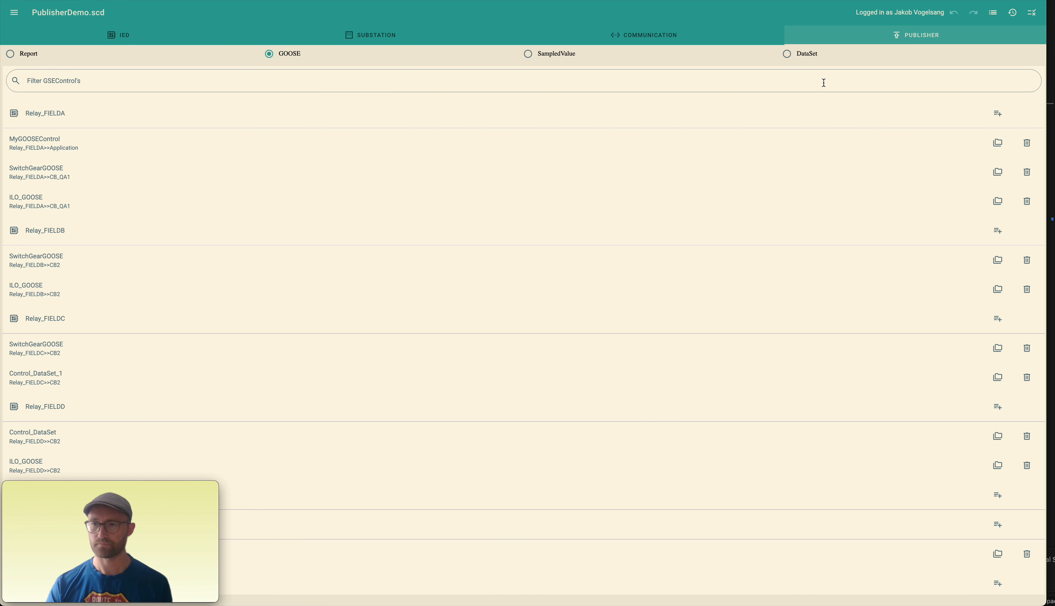
pyautogui.click(787, 53)
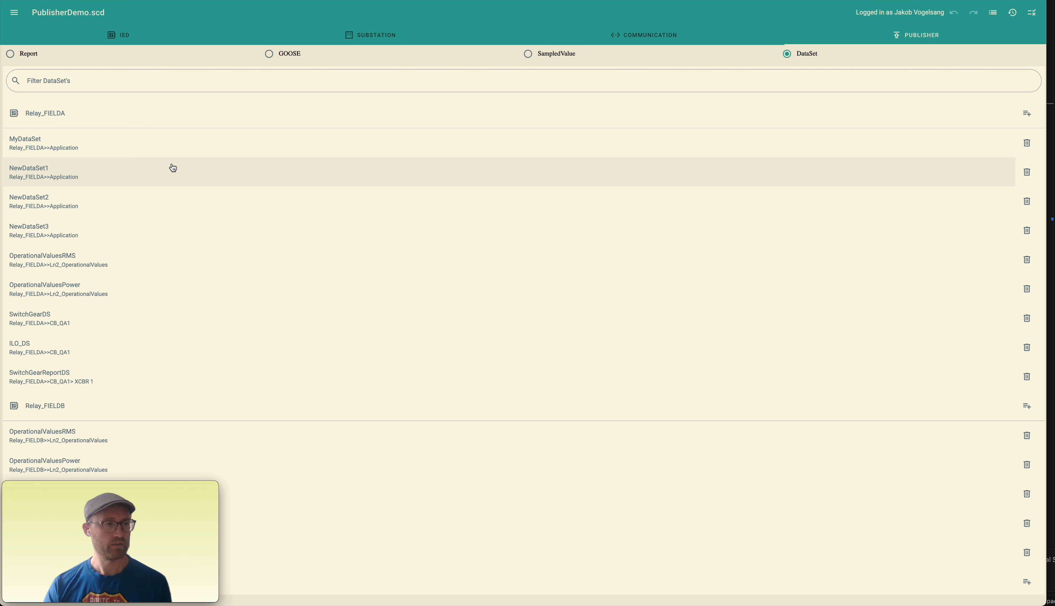
pyautogui.click(534, 58)
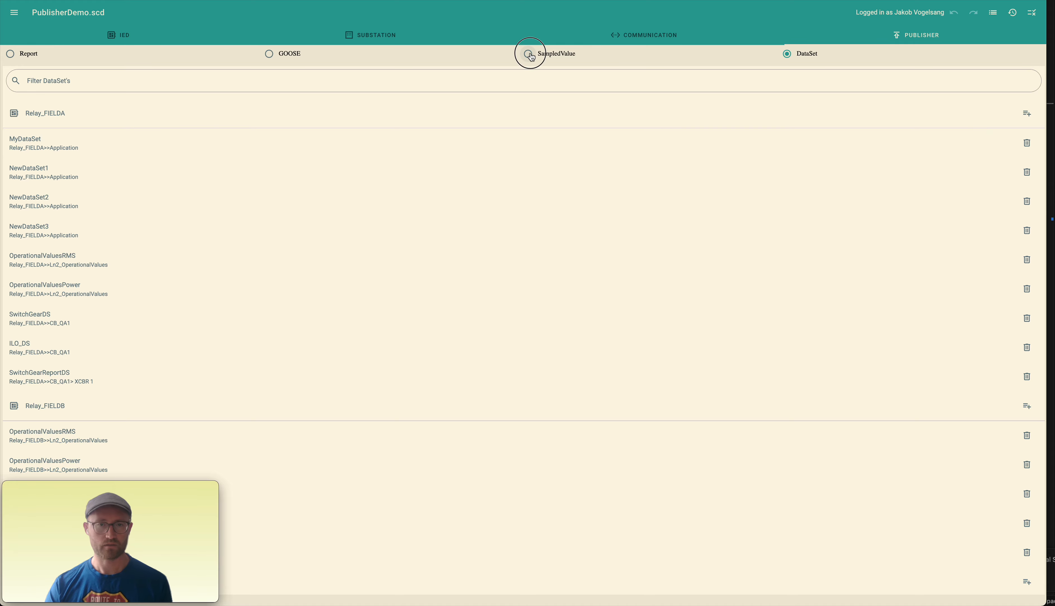
pyautogui.click(270, 55)
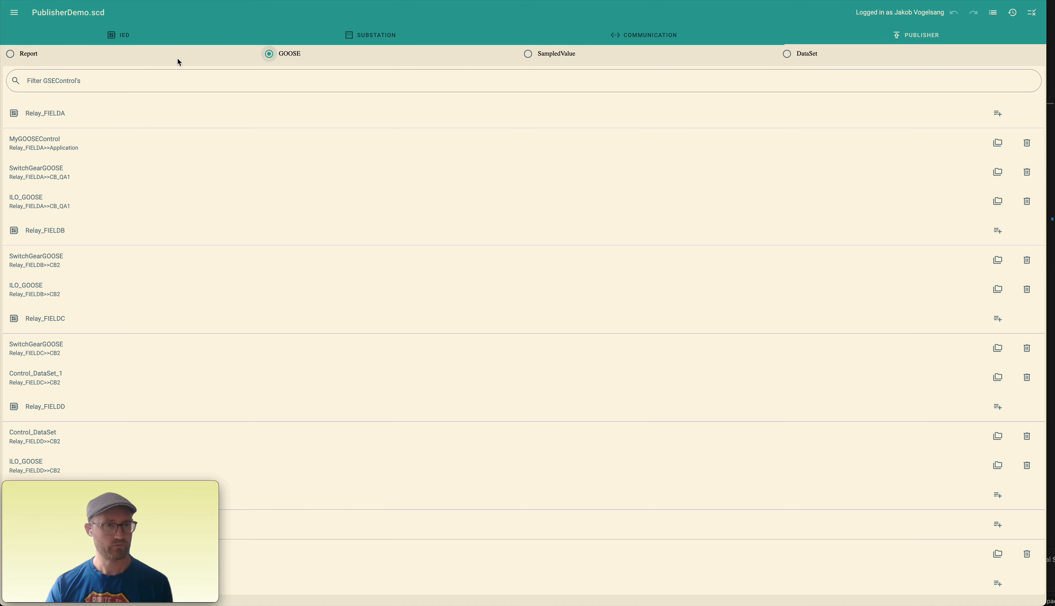
pyautogui.click(10, 54)
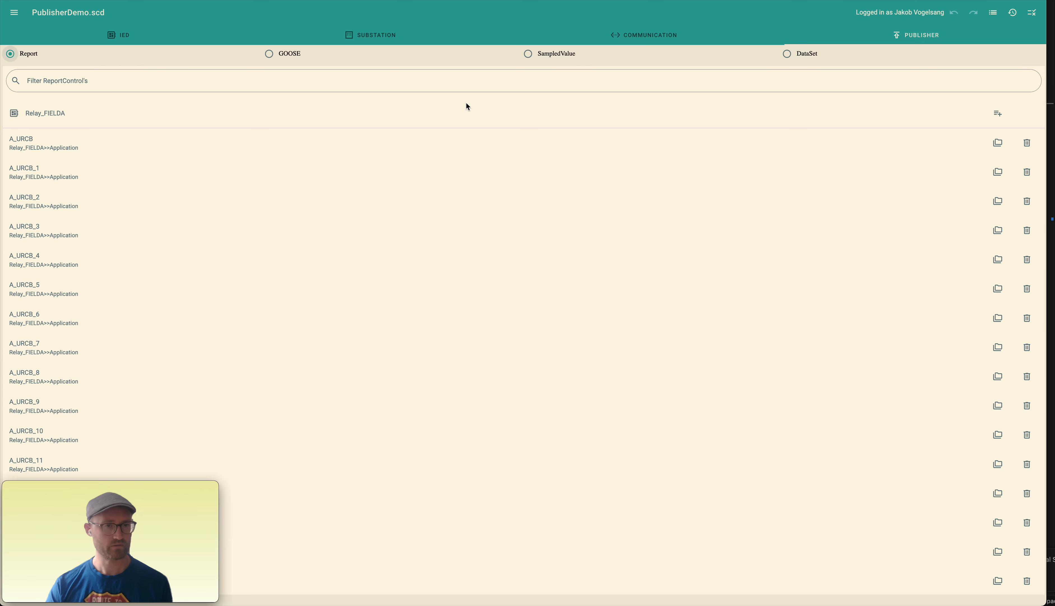
pyautogui.click(789, 57)
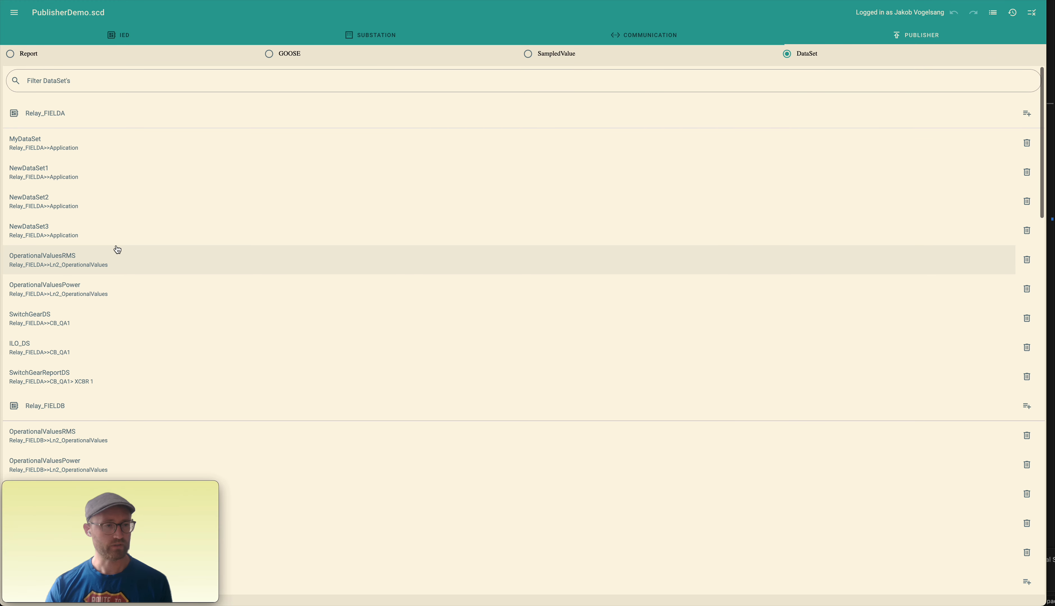
# Filter the data sets by "Swi", "FIELDB" and "CB2" in turn, and clear the filter.
pyautogui.click(106, 84)
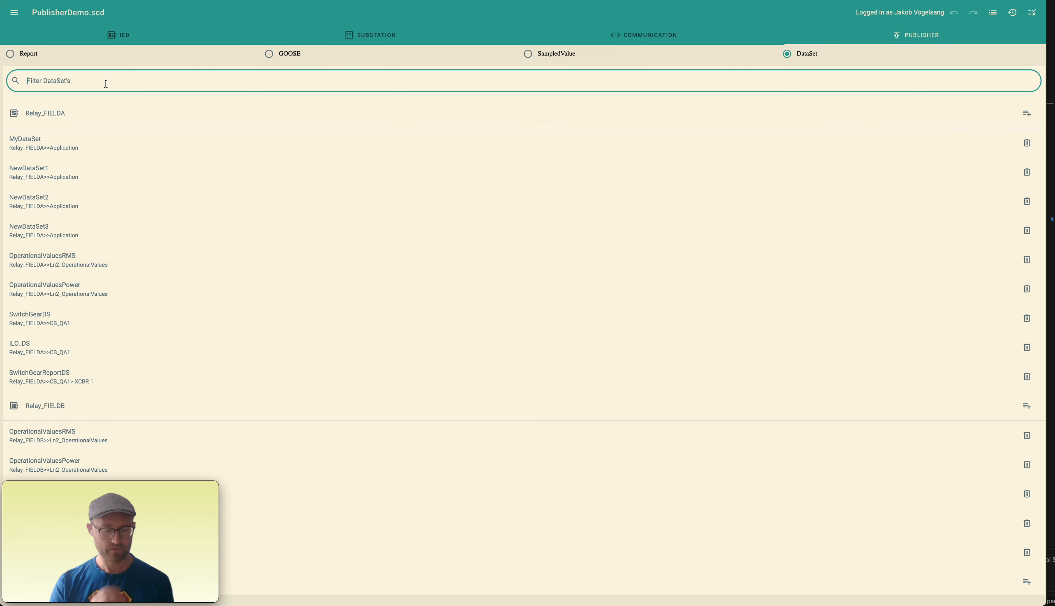
pyautogui.write('Swi')
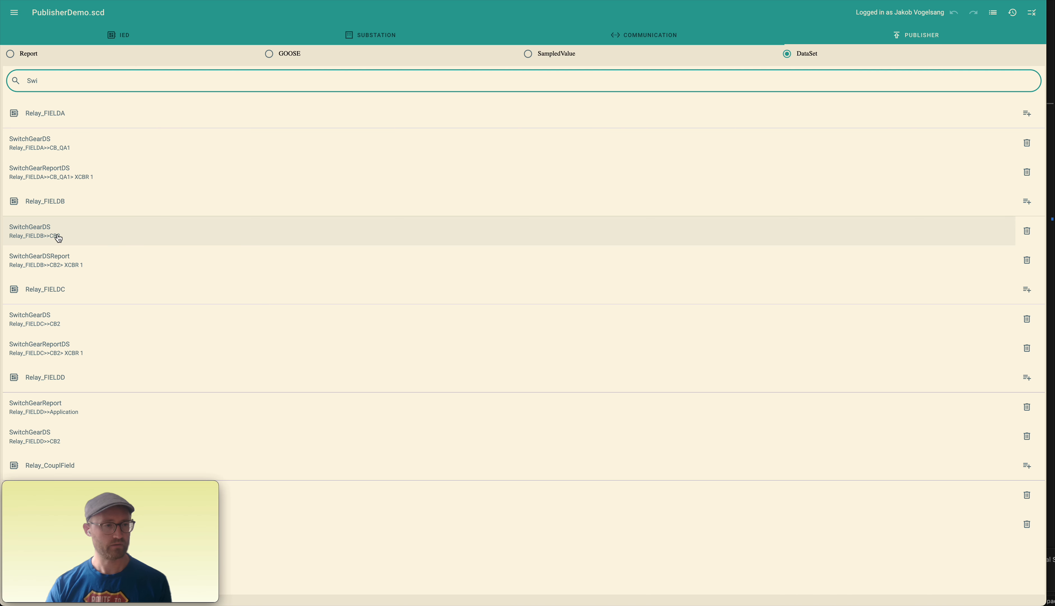
pyautogui.click(41, 81)
pyautogui.doubleClick(42, 81)
pyautogui.write('FIELDB')
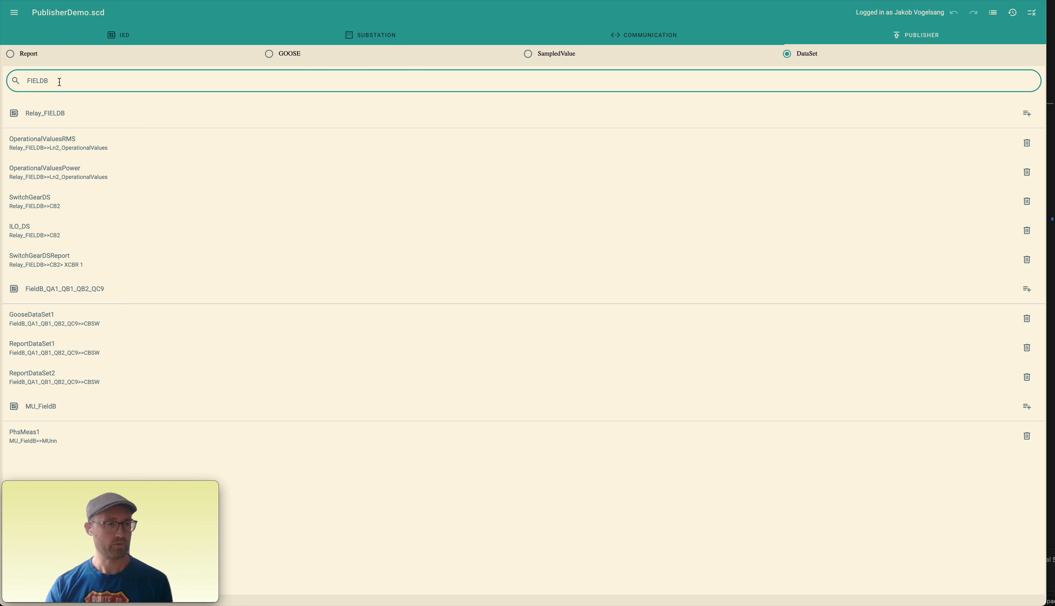
pyautogui.doubleClick(60, 82)
pyautogui.write('CB2')
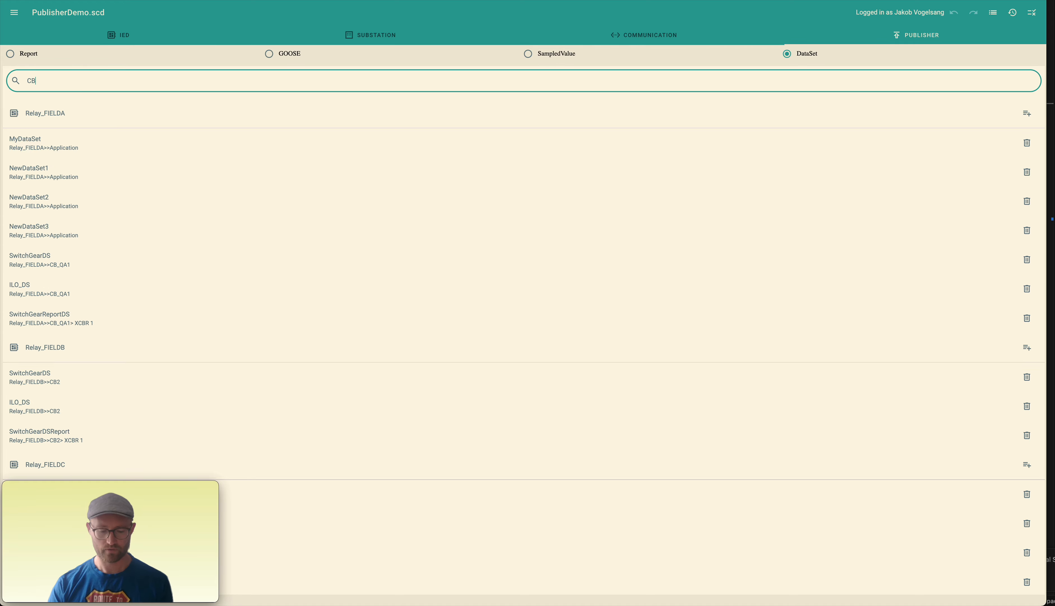
pyautogui.doubleClick(52, 83)
pyautogui.press('BackSpace')
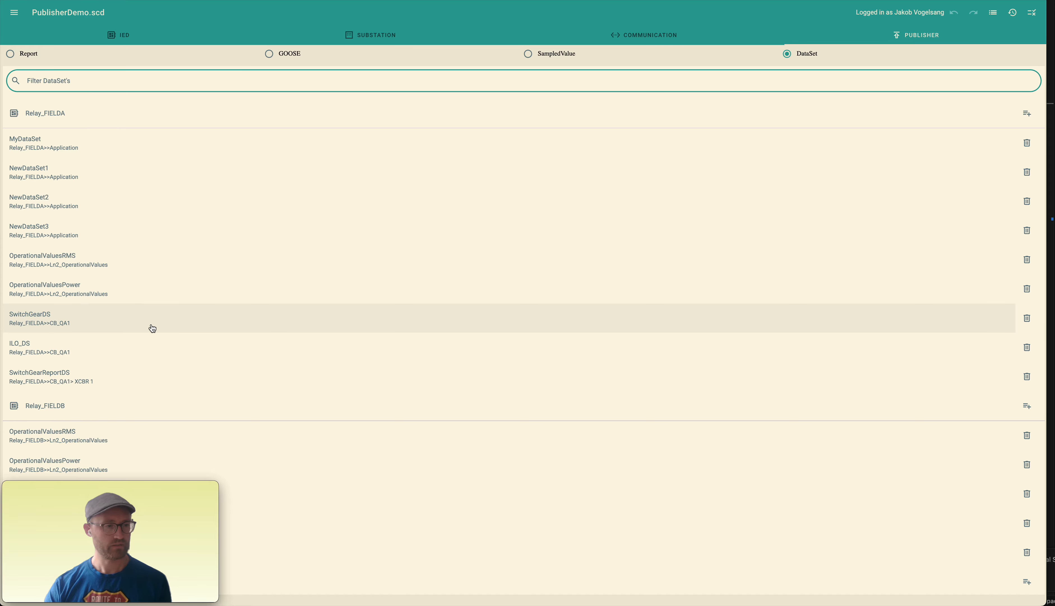
# Open Relay_FIELDA's SwitchGearDS data set, enable its description, set it to "asdfas" and save the change.
pyautogui.click(181, 320)
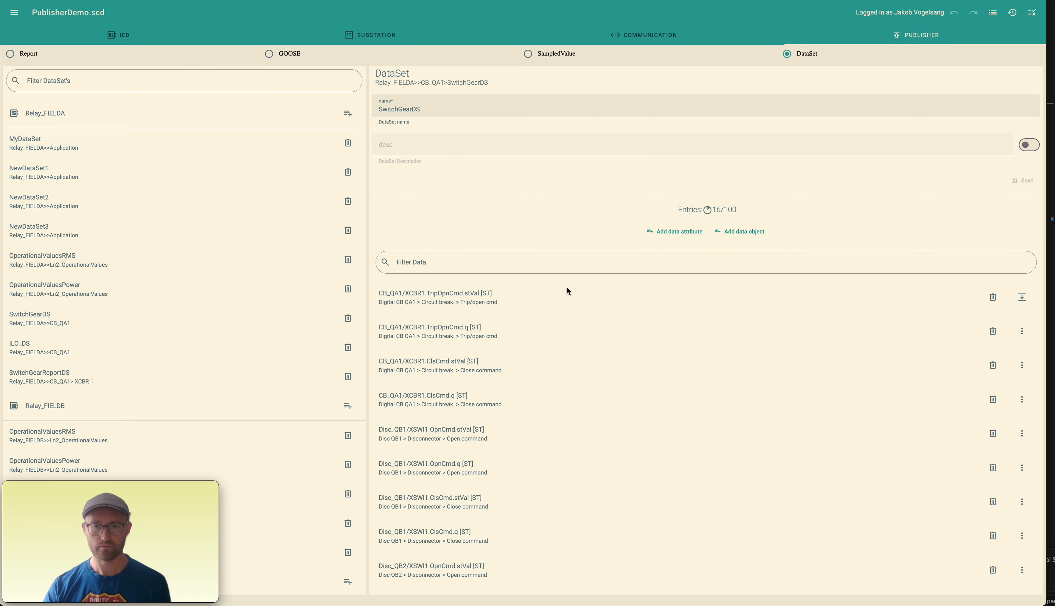
pyautogui.click(1028, 144)
pyautogui.click(849, 149)
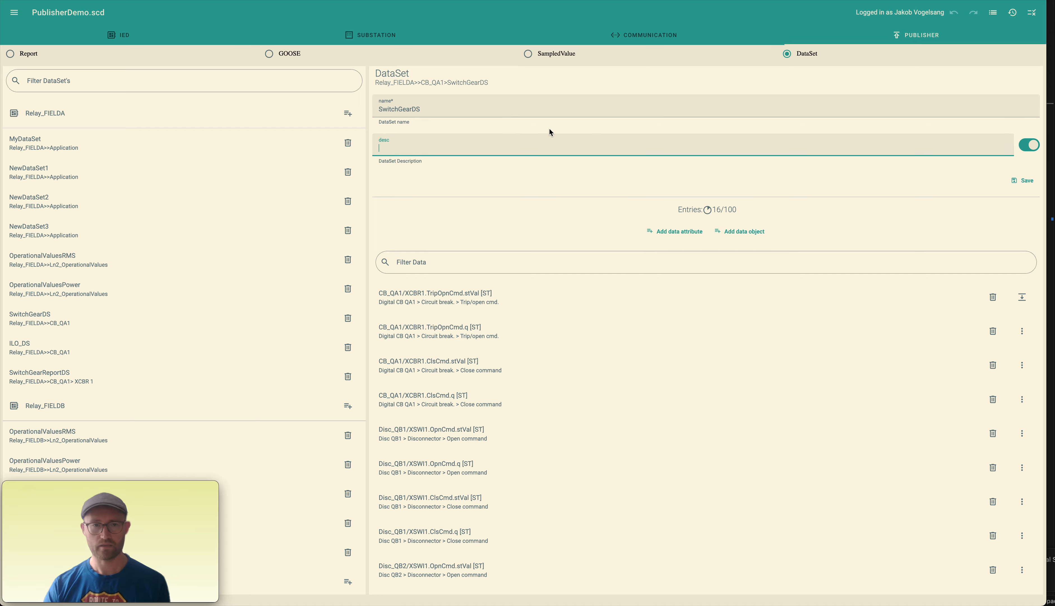
pyautogui.write('asdfas')
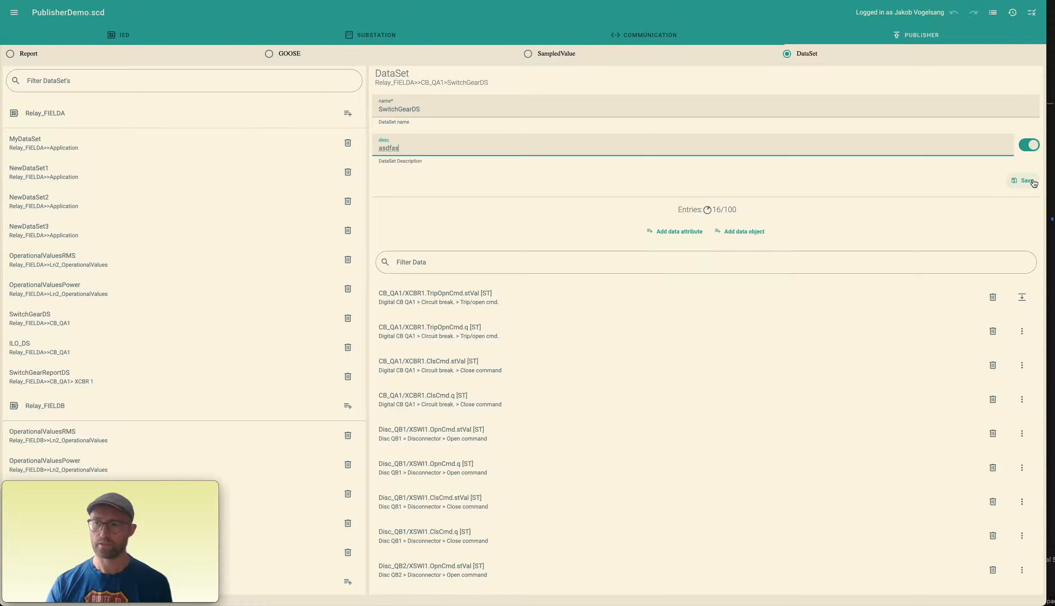
pyautogui.click(1027, 180)
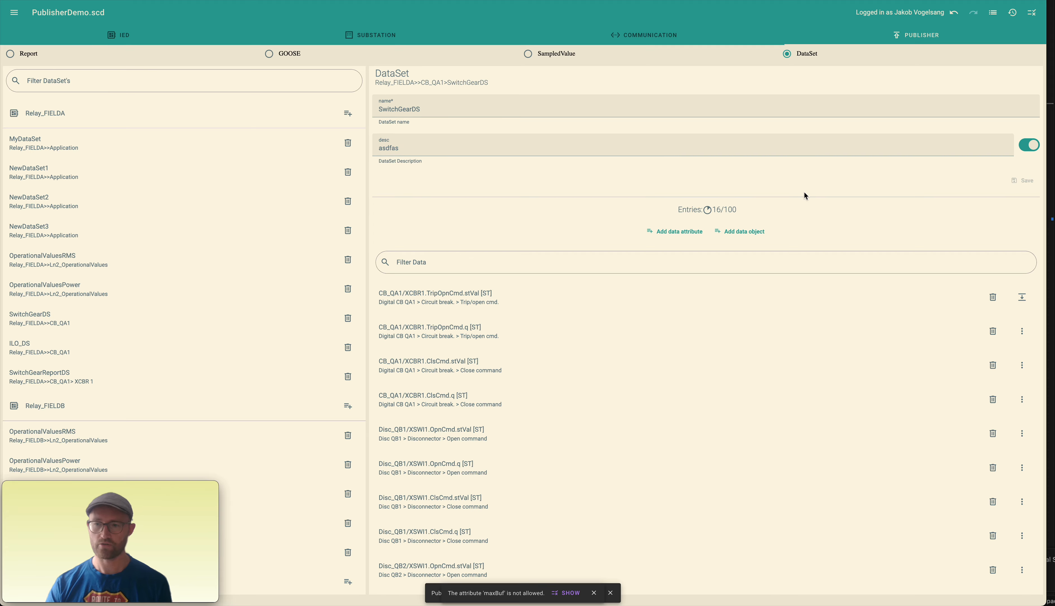
# Remove the CB_QA1/XCBR1.TripOpnCmd.stVal entry from SwitchGearDS and move the TripOpnCmd.q entry down one place.
pyautogui.scroll(-3, 804, 193)
pyautogui.scroll(3, 804, 193)
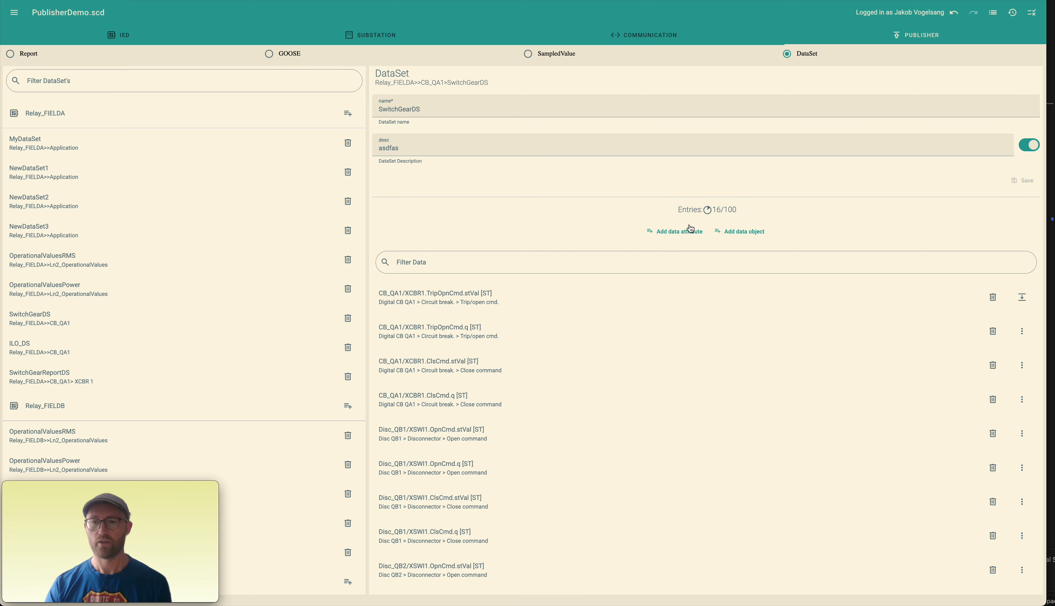
pyautogui.scroll(-3, 608, 222)
pyautogui.scroll(3, 607, 222)
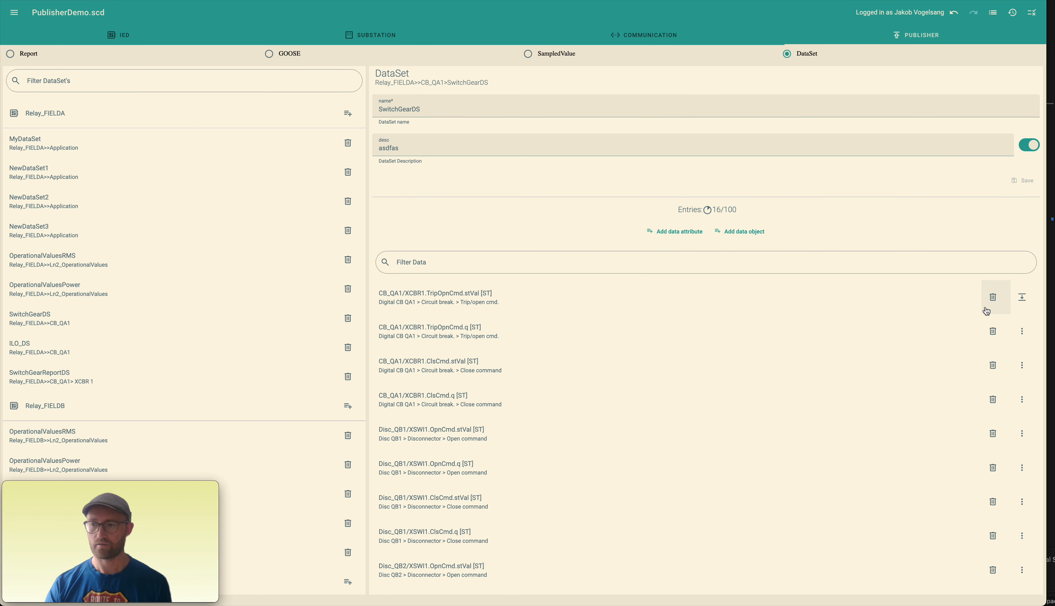
pyautogui.click(994, 298)
pyautogui.scroll(-2, 801, 349)
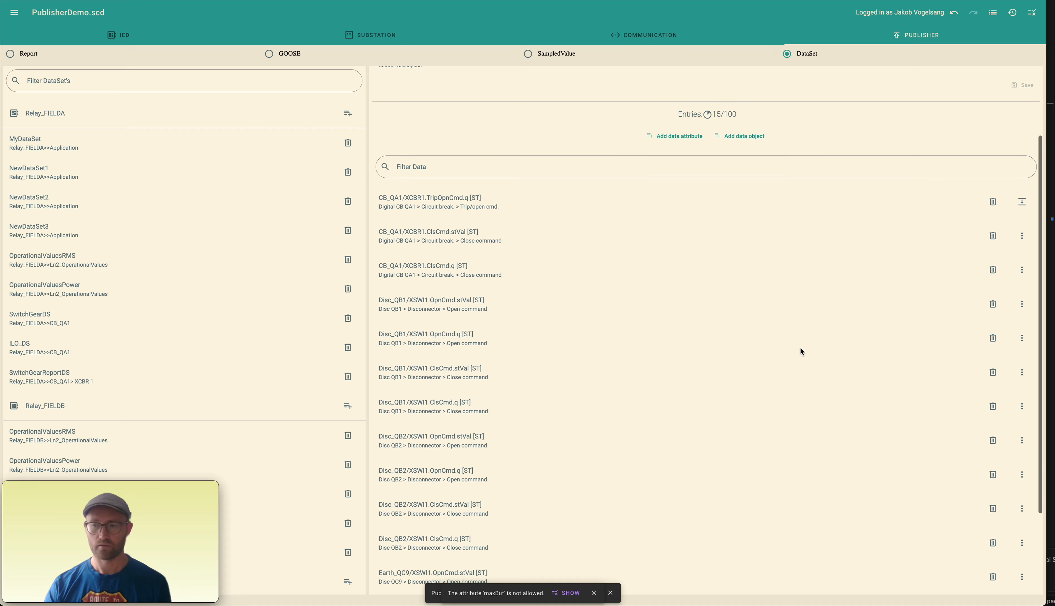
pyautogui.click(1023, 205)
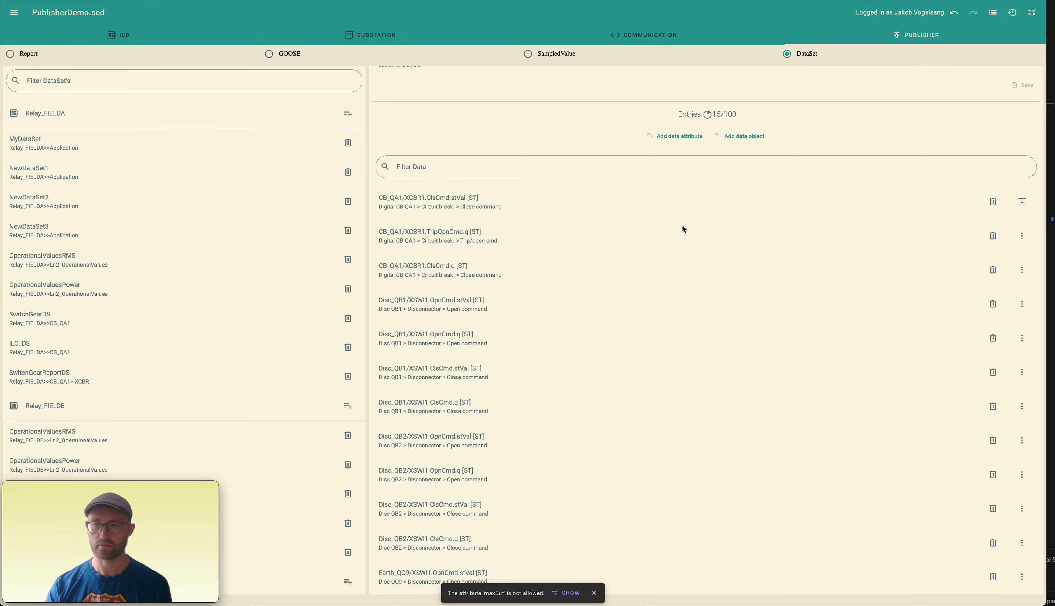
# Filter the SwitchGearDS entries by "Close", and clear the filter.
pyautogui.scroll(2, 649, 205)
pyautogui.click(580, 249)
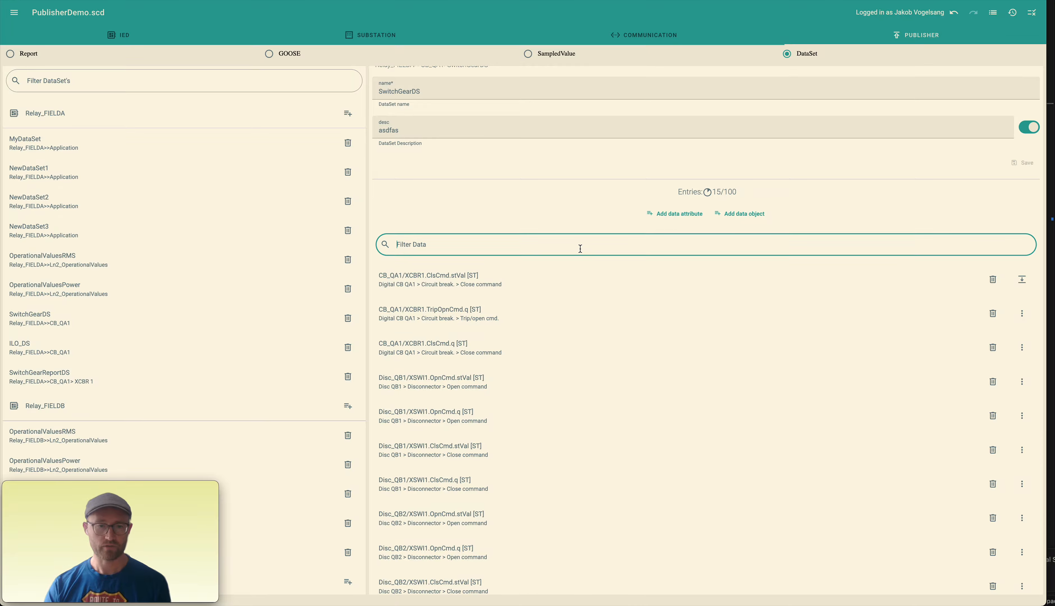
pyautogui.write('Close')
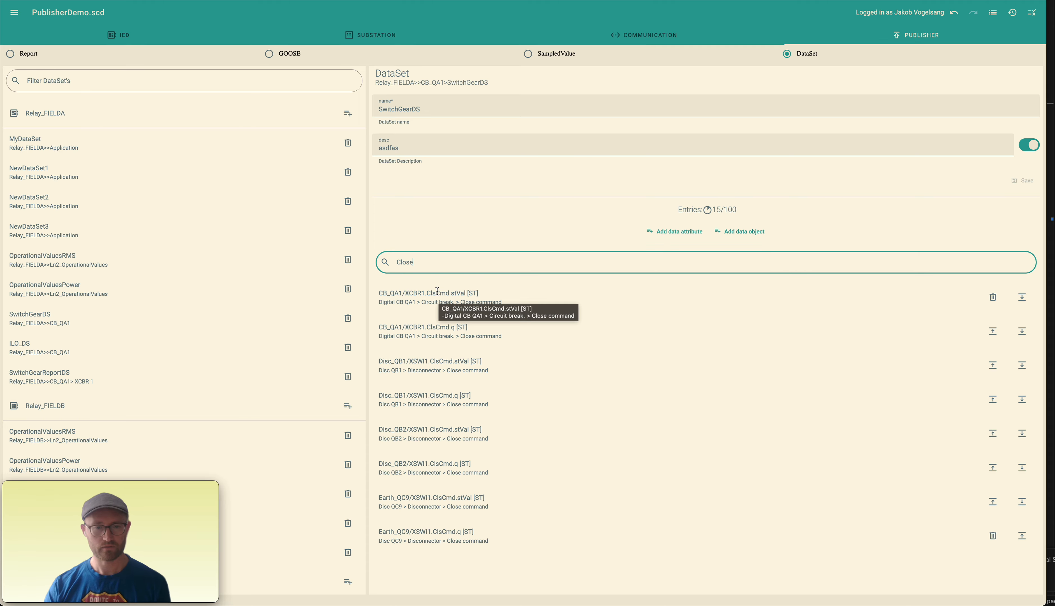
pyautogui.click(413, 261)
pyautogui.moveTo(413, 261); pyautogui.dragTo(352, 260)
pyautogui.press('BackSpace')
# Add the data attributes q and stVal (FC ST) of Application > CALH 0 > GrAlm to SwitchGearDS.
pyautogui.click(674, 231)
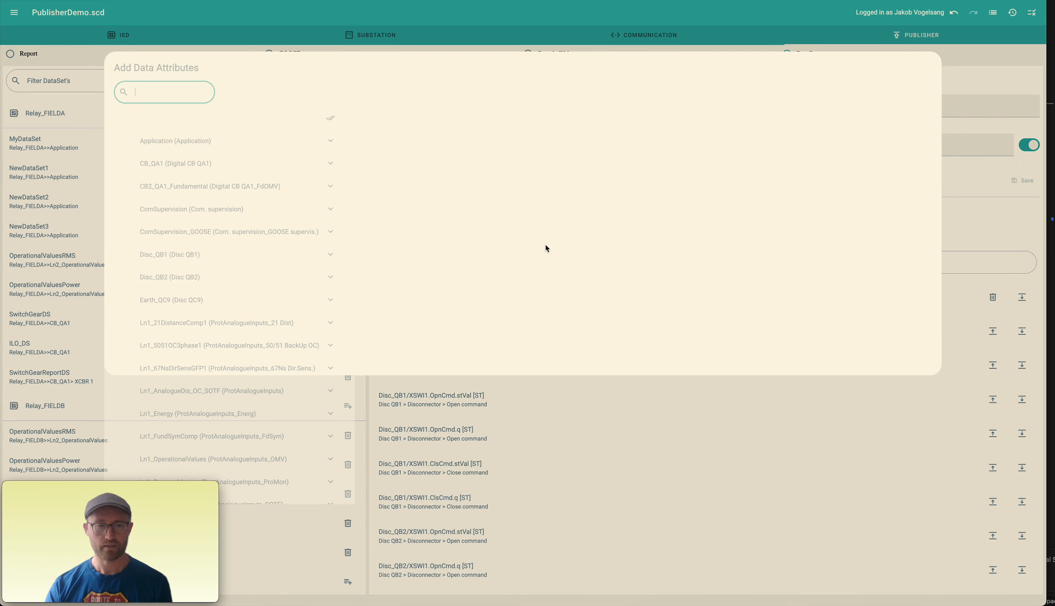
pyautogui.click(274, 150)
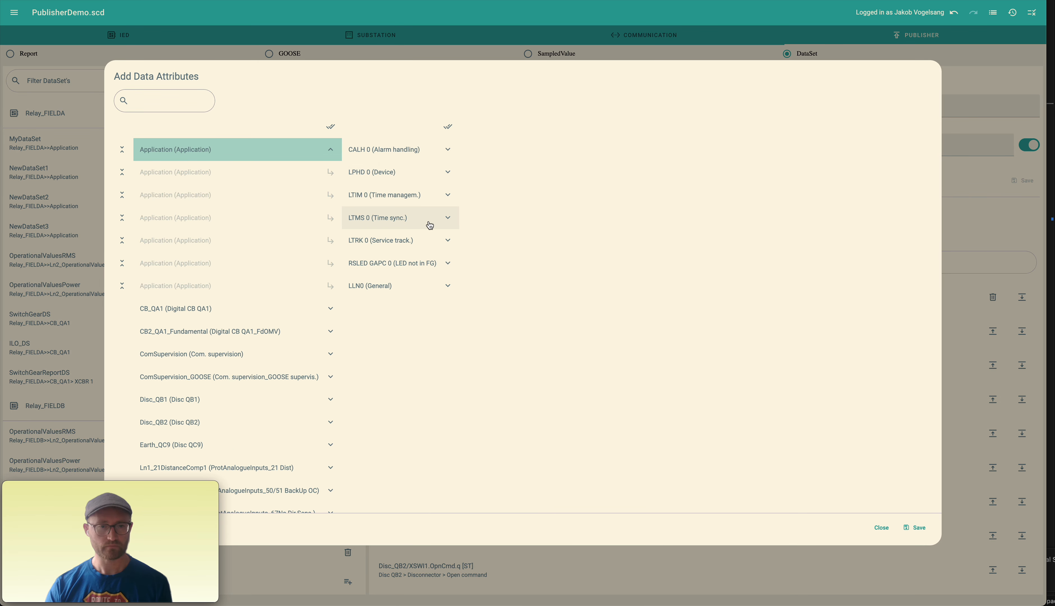
pyautogui.click(434, 157)
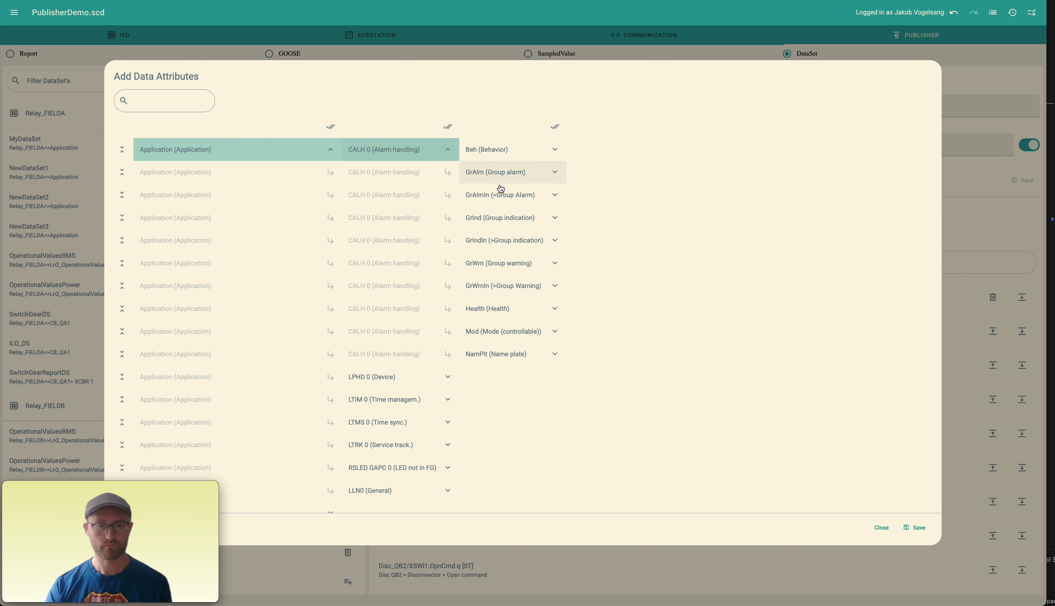
pyautogui.click(525, 174)
pyautogui.click(623, 194)
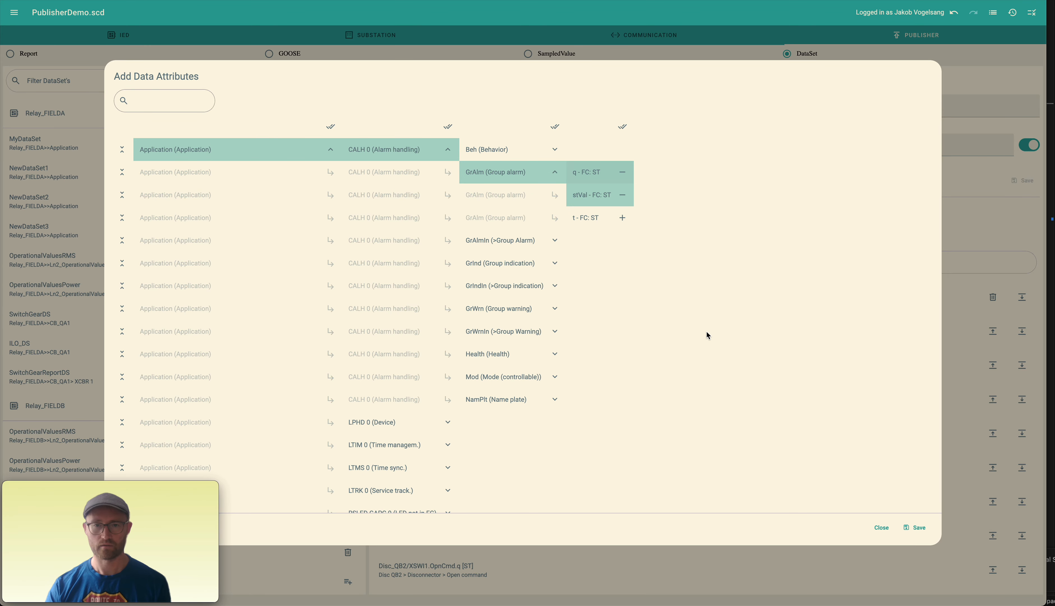
pyautogui.click(915, 526)
pyautogui.scroll(-6, 714, 482)
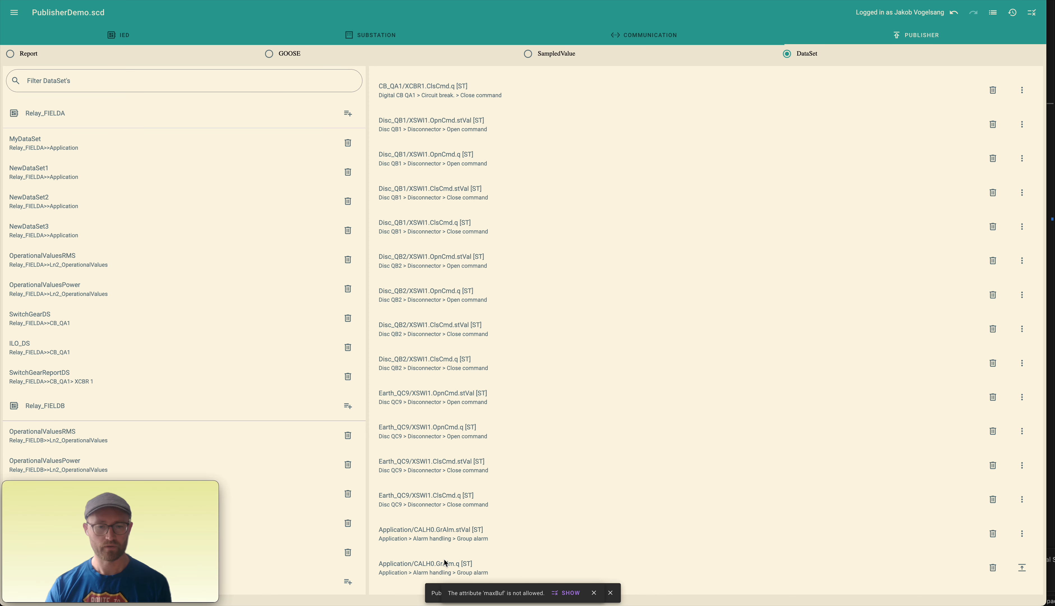
# Add the data object Application > CALH 0 > Beh with FC ST to SwitchGearDS.
pyautogui.scroll(10, 445, 562)
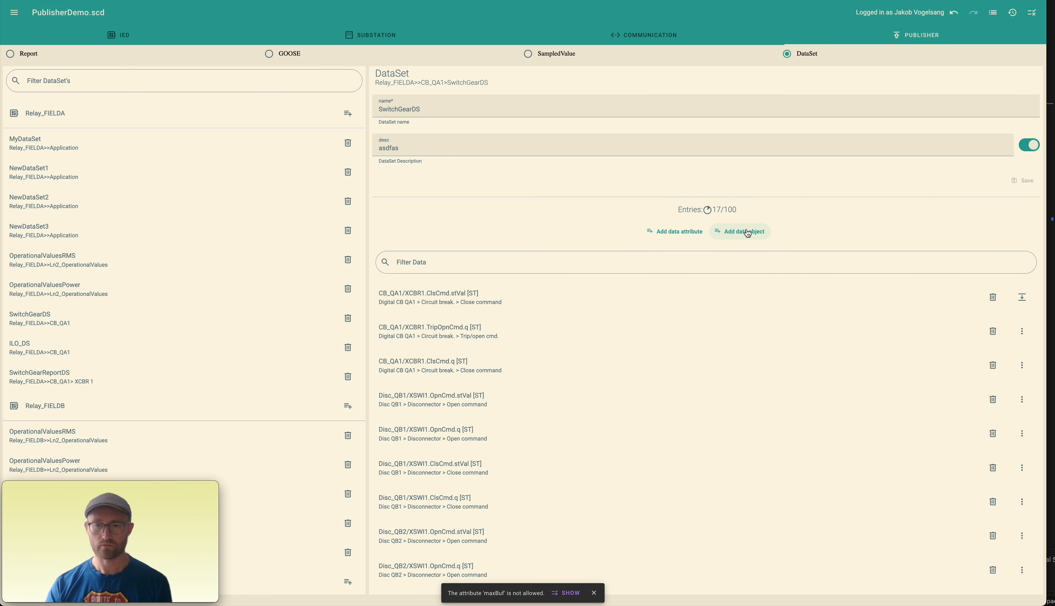
pyautogui.click(742, 237)
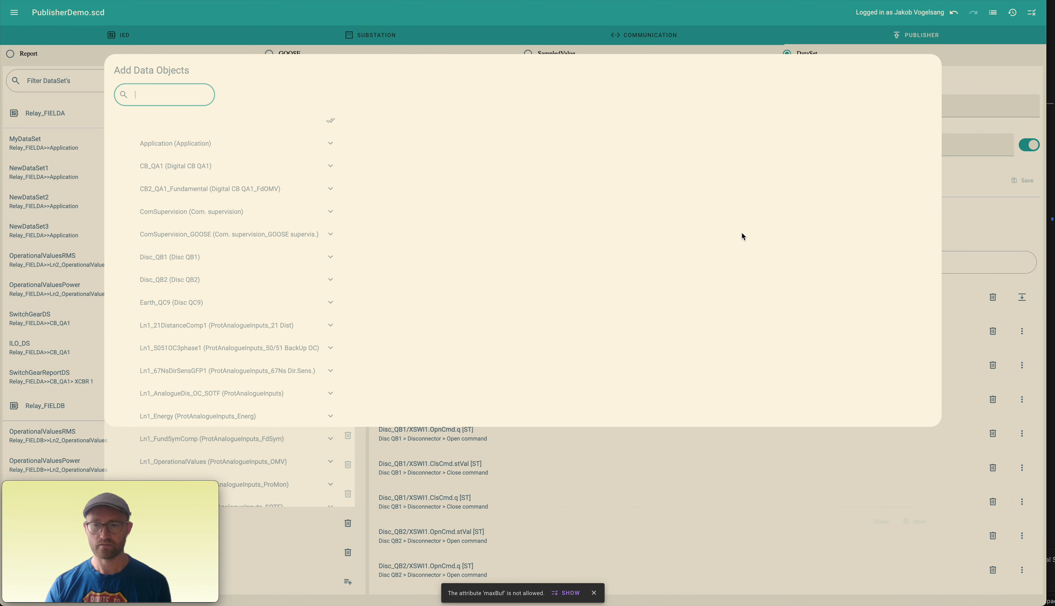
pyautogui.click(312, 151)
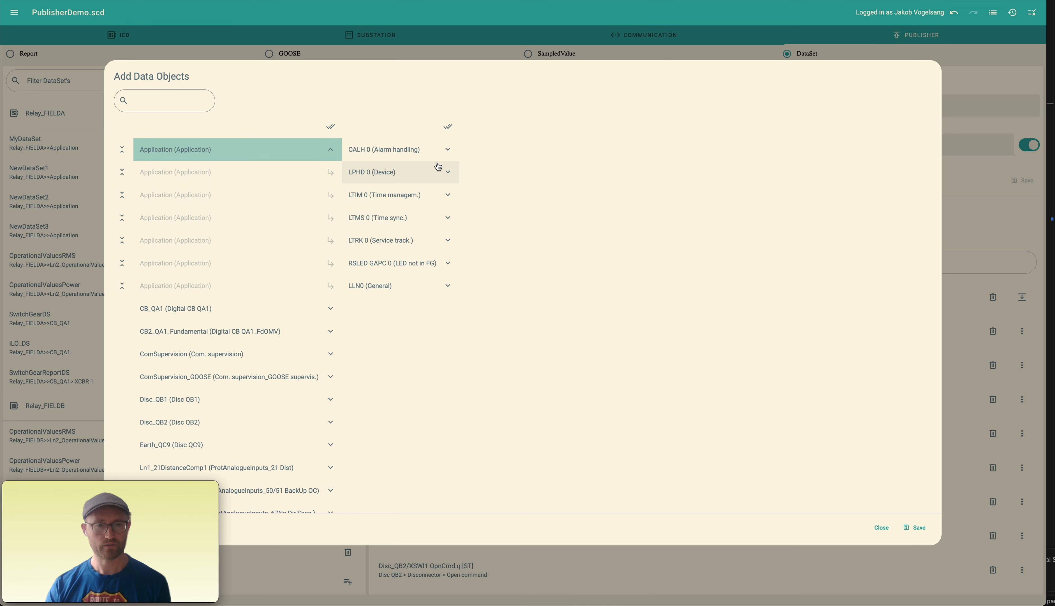
pyautogui.click(435, 148)
pyautogui.click(518, 153)
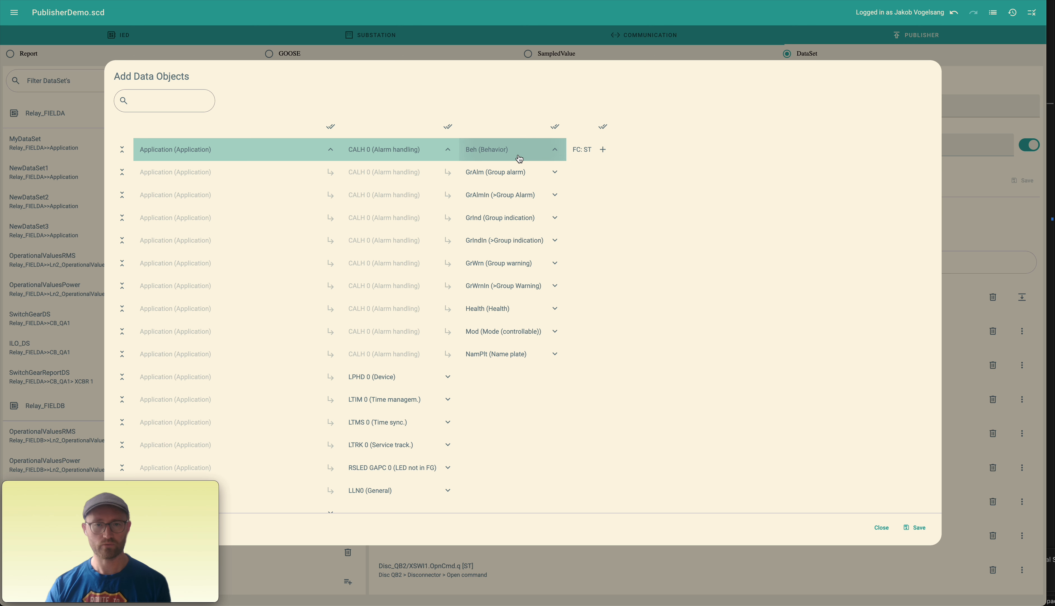
pyautogui.click(603, 150)
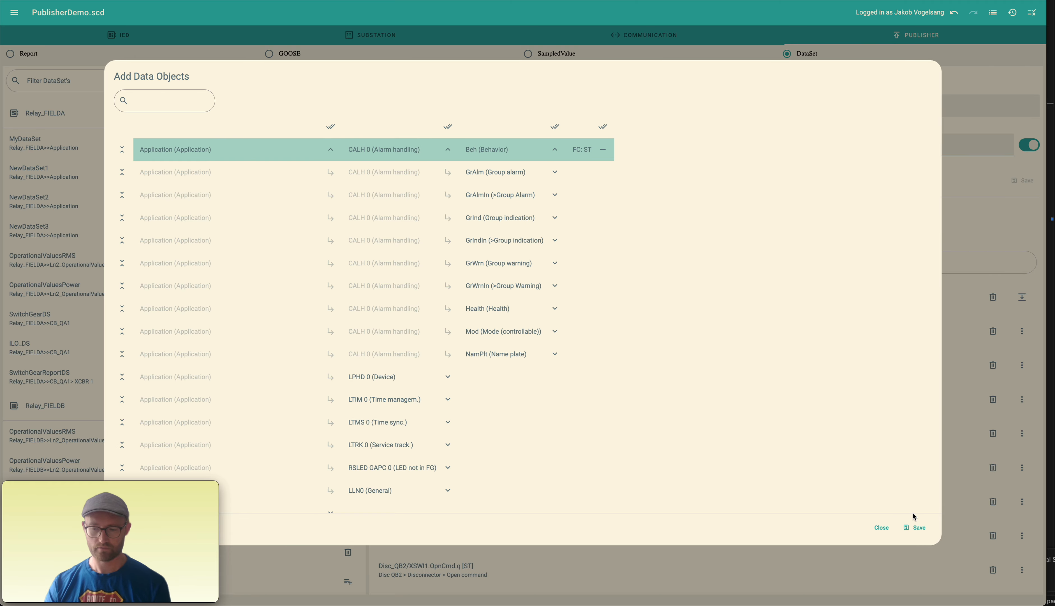
pyautogui.click(915, 527)
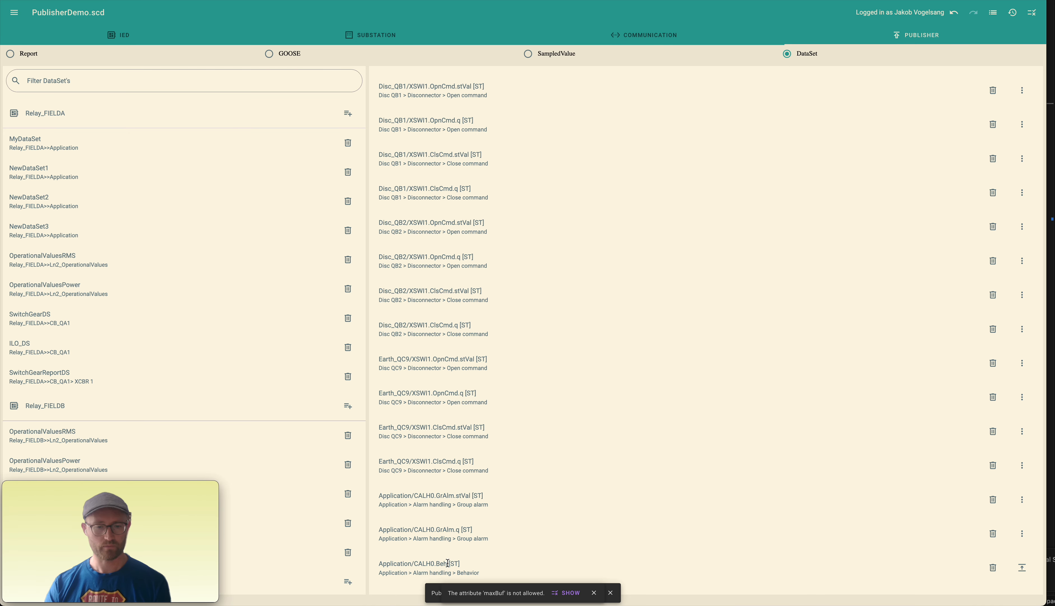
# Compare the newly added GrAlm.q attribute and Beh object entries, and check the data set's entry count.
pyautogui.moveTo(394, 565); pyautogui.dragTo(475, 570)
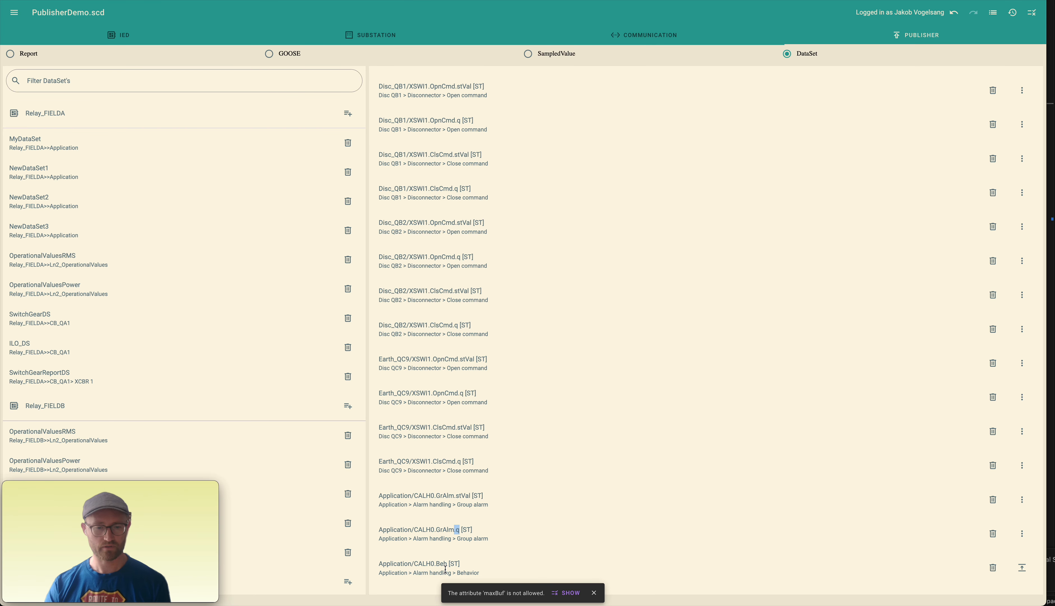
pyautogui.moveTo(447, 564); pyautogui.dragTo(438, 565)
pyautogui.scroll(-1, 561, 540)
pyautogui.scroll(10, 582, 528)
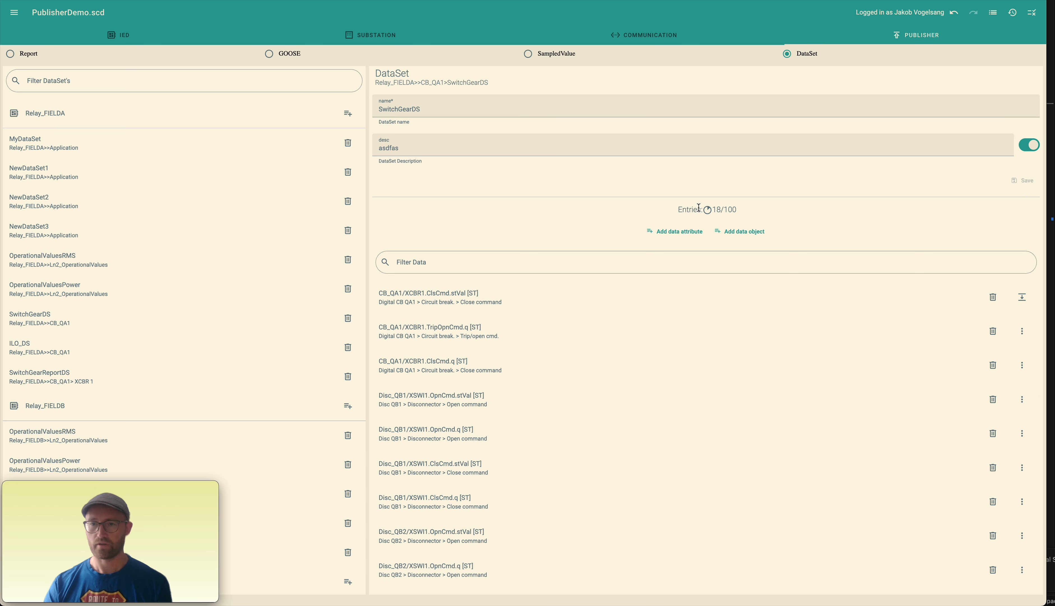
pyautogui.moveTo(676, 209); pyautogui.dragTo(742, 214)
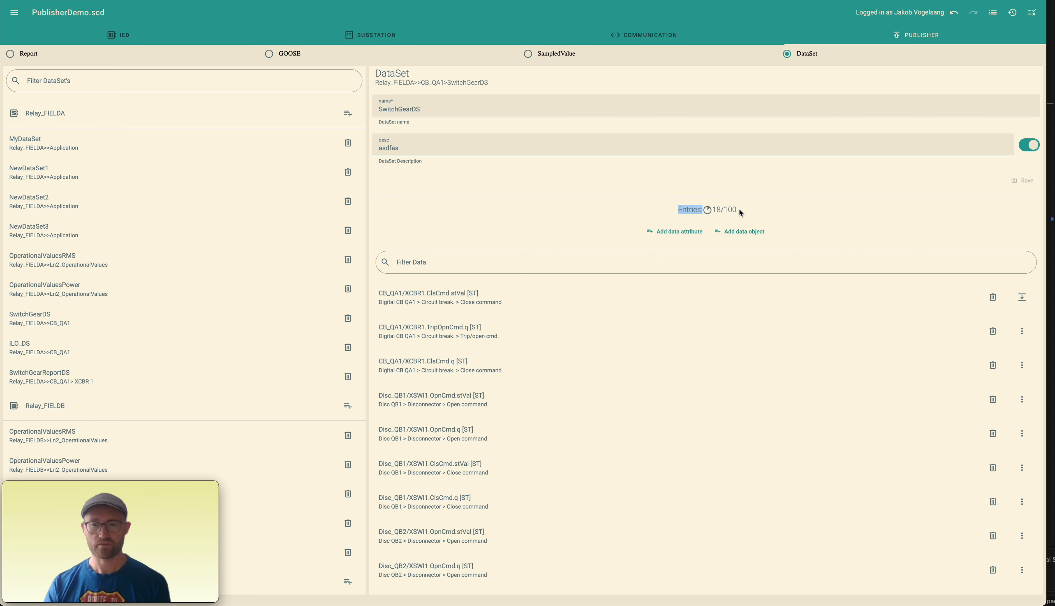
# Open the GOOSE control SwitchGearGOOSE of Relay_FIELDA and check the entries and entry count of its connected data set.
pyautogui.moveTo(683, 209); pyautogui.dragTo(737, 210)
pyautogui.click(712, 210)
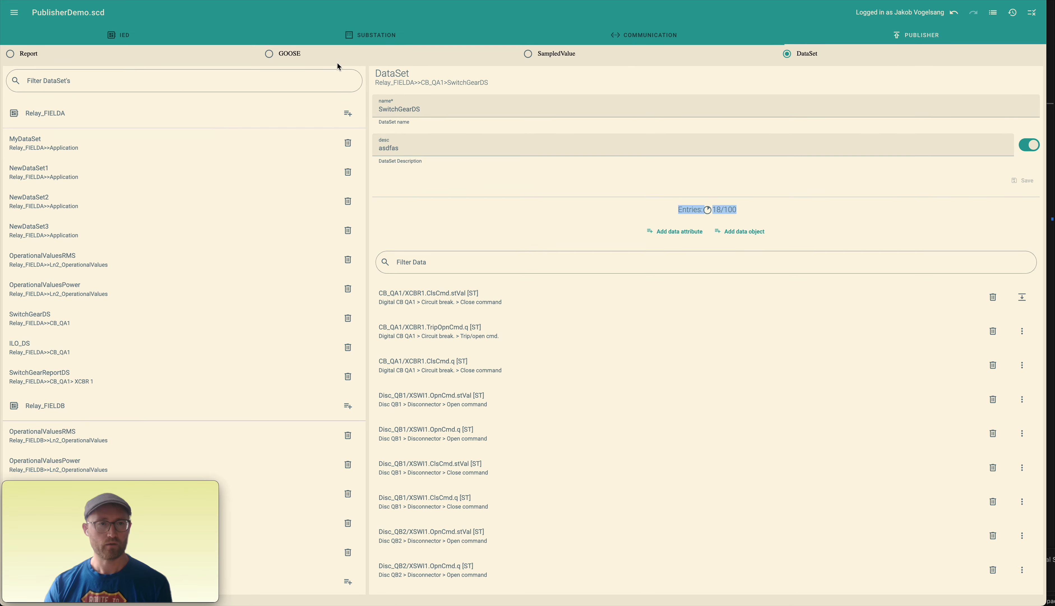
pyautogui.click(271, 56)
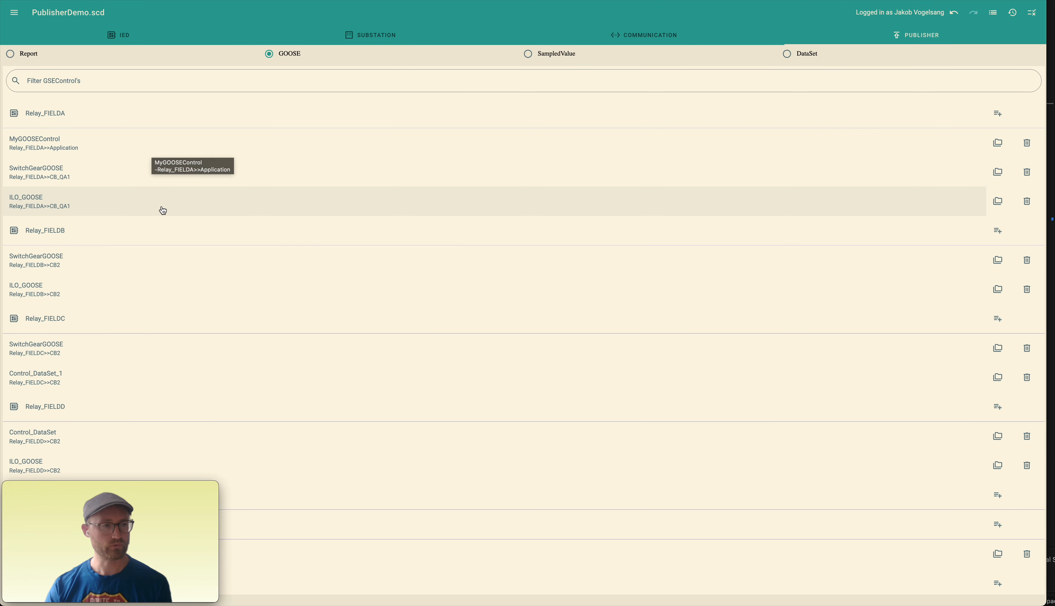
pyautogui.click(158, 180)
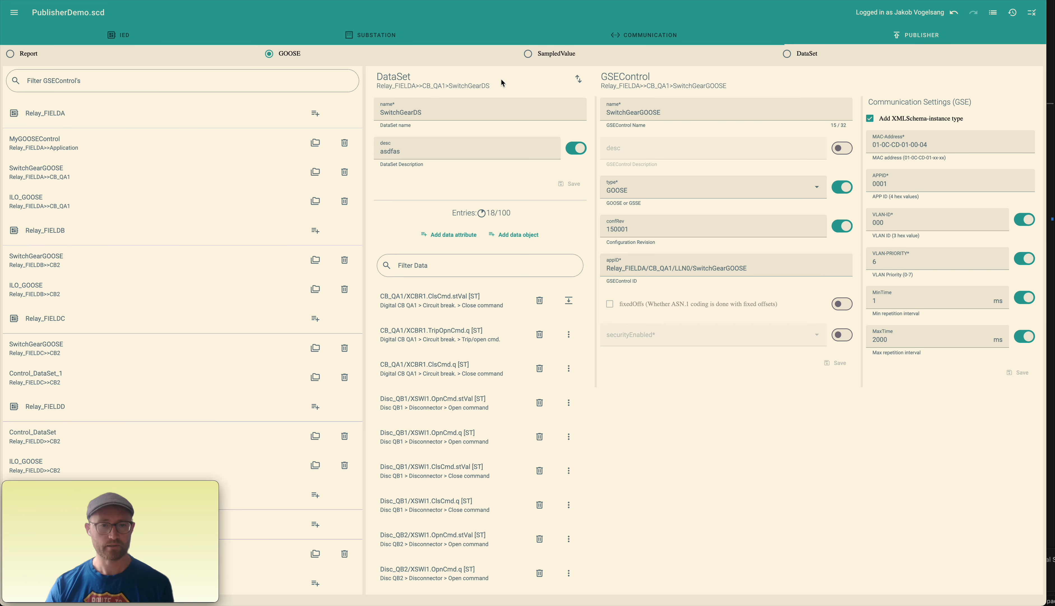
pyautogui.scroll(-6, 438, 354)
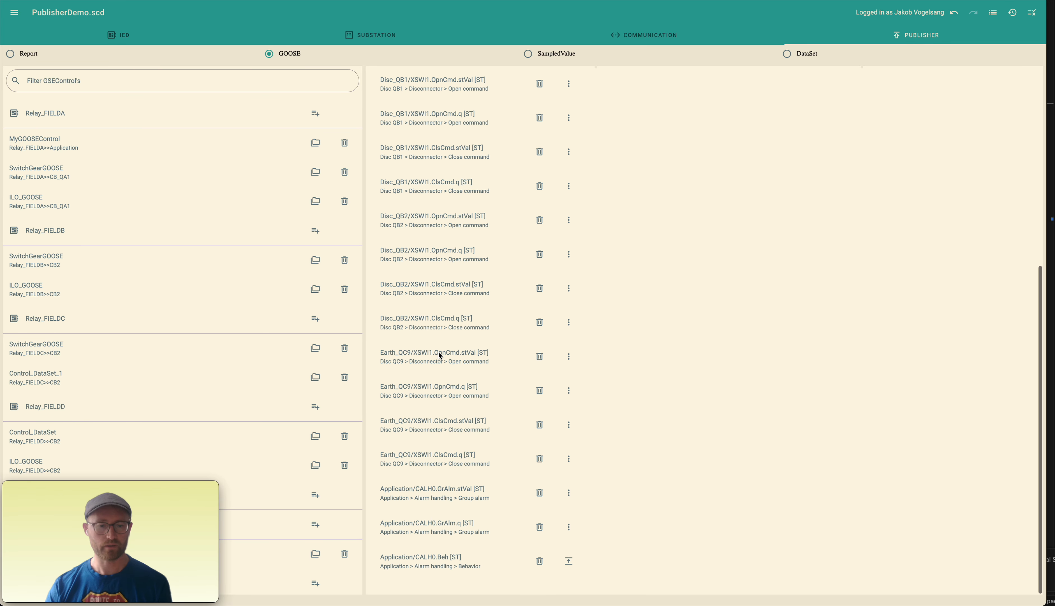
pyautogui.scroll(8, 440, 352)
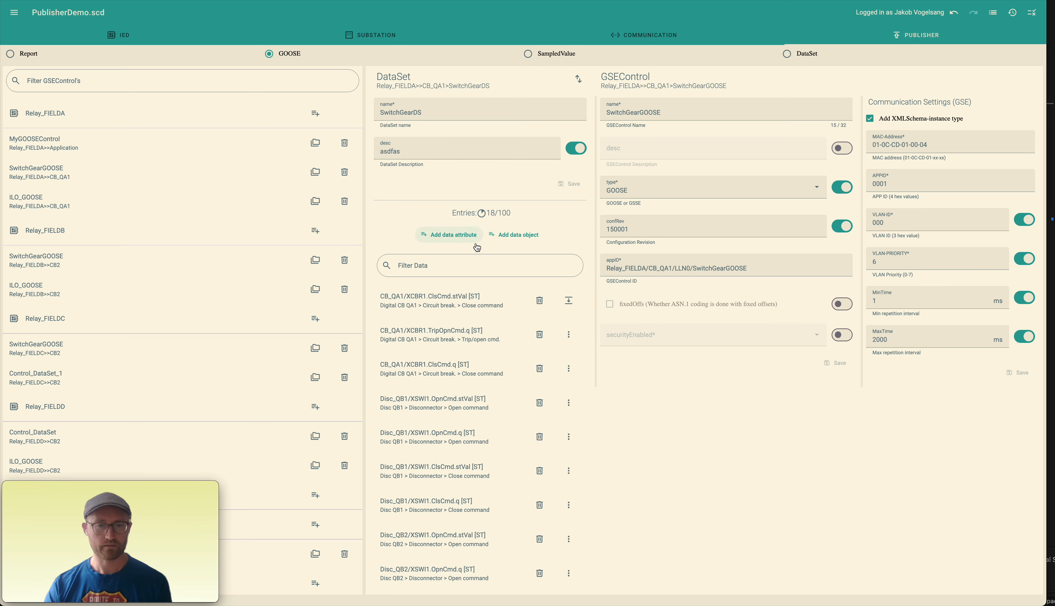
pyautogui.doubleClick(462, 213)
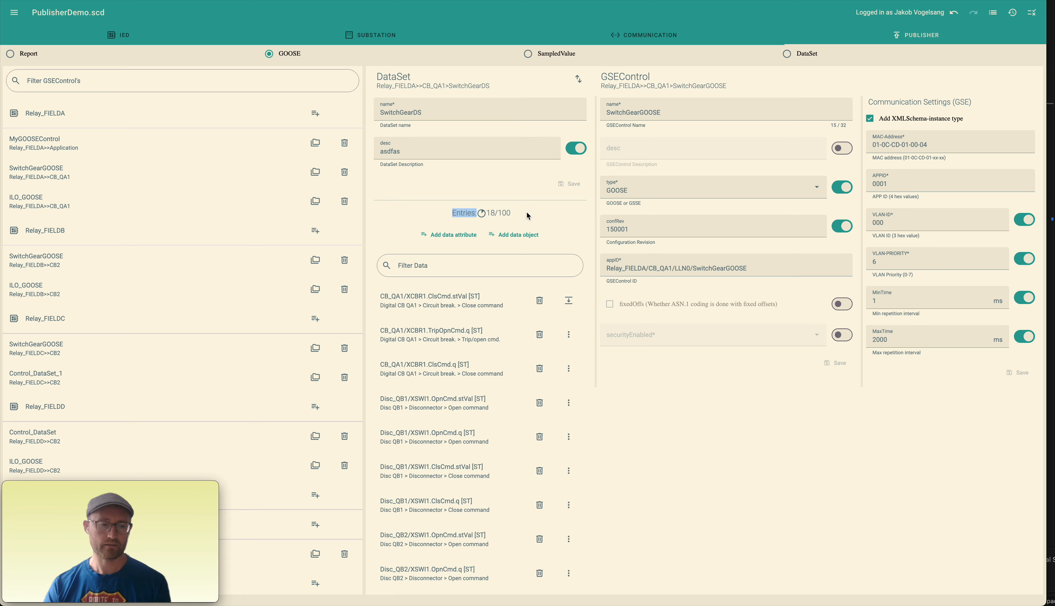
# View the data sets that can be assigned to SwitchGearGOOSE without changing the assignment, and examine its GSEControl attributes.
pyautogui.click(578, 79)
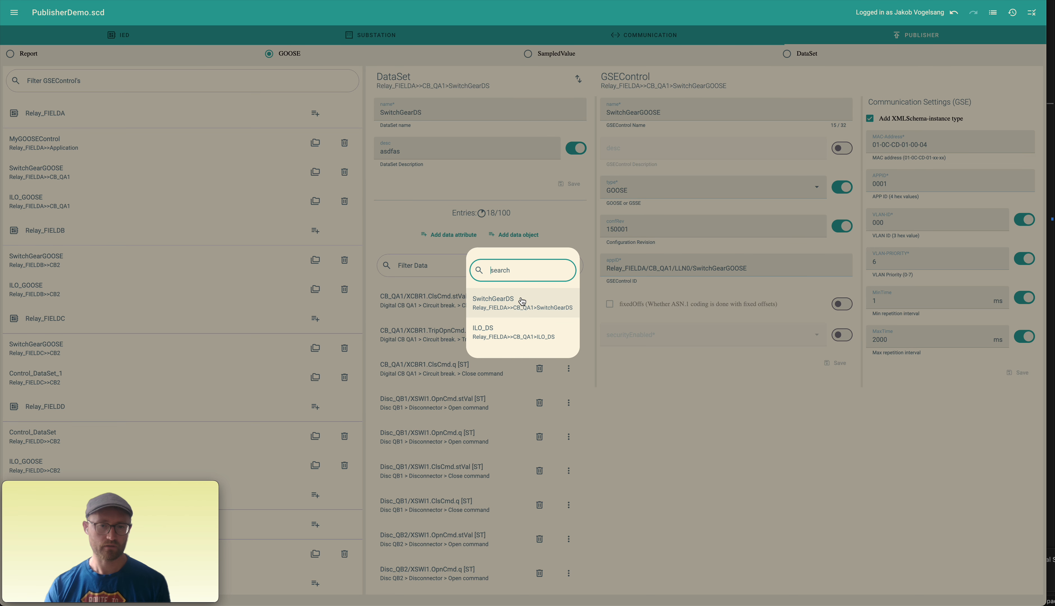
pyautogui.click(426, 205)
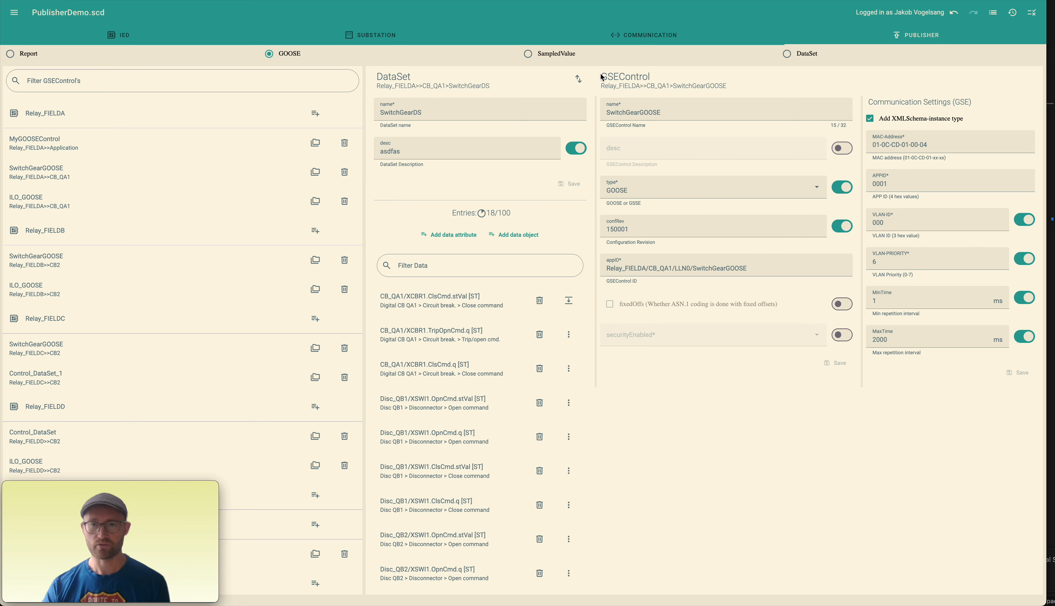
pyautogui.moveTo(599, 77); pyautogui.dragTo(666, 78)
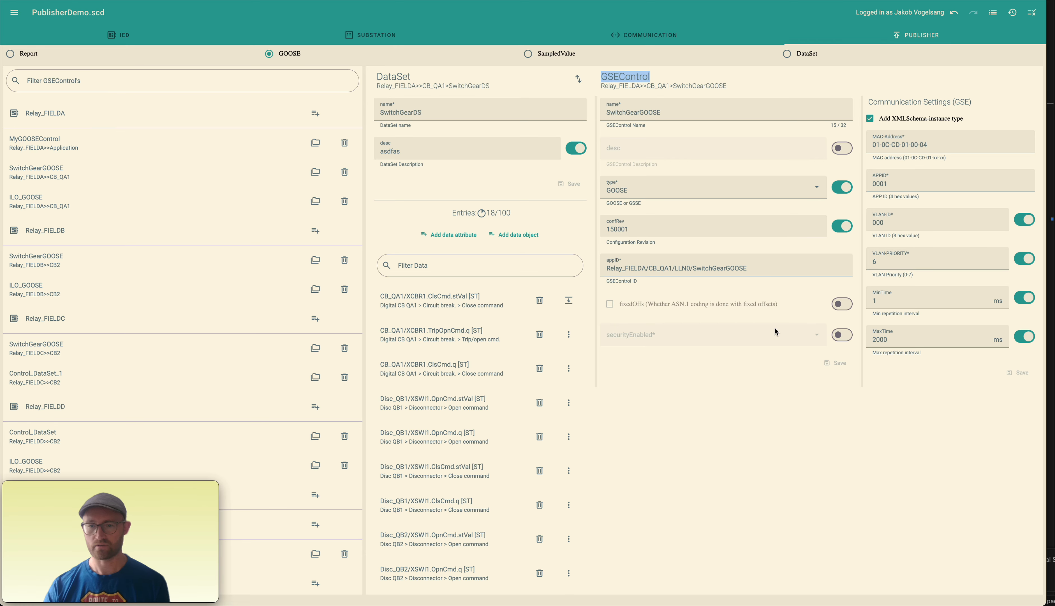
pyautogui.click(763, 267)
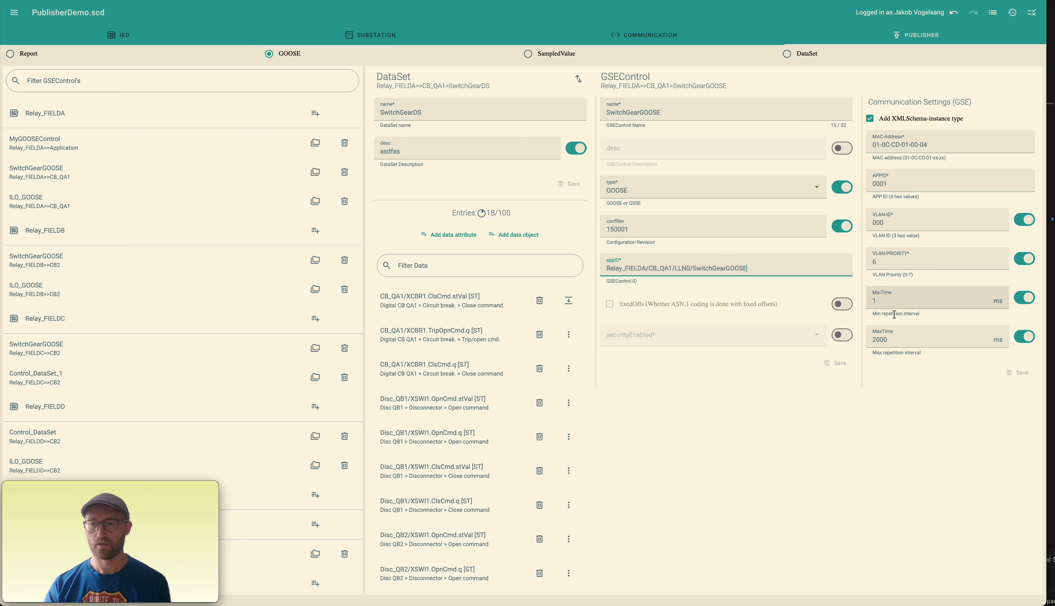
# Enable fixedOffs and set securityEnabled to SignatureAndEncryption for SwitchGearGOOSE, and save the GSEControl changes.
pyautogui.click(843, 303)
pyautogui.click(609, 304)
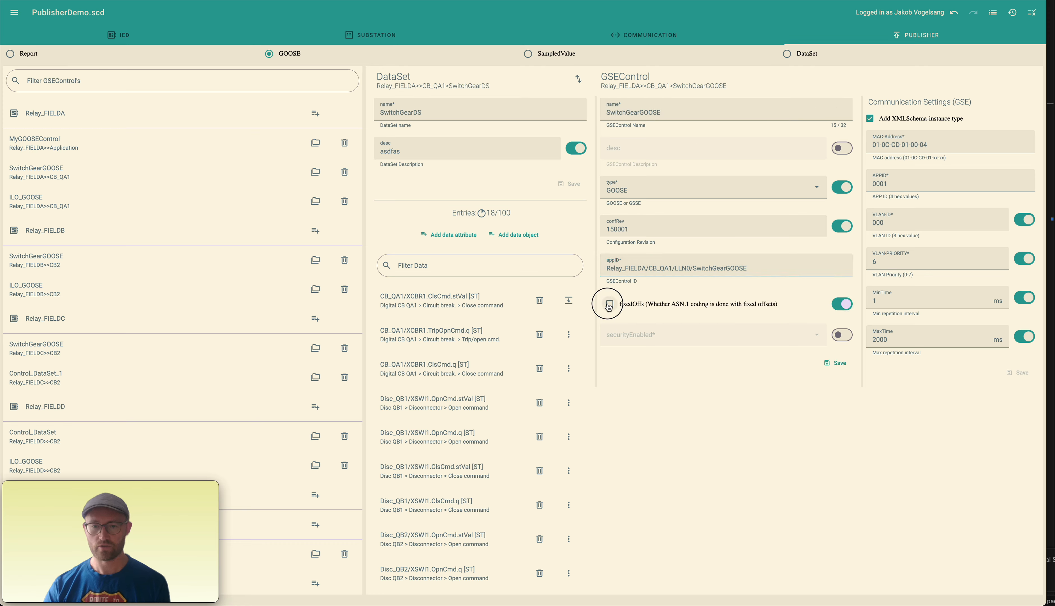
pyautogui.click(842, 335)
pyautogui.click(711, 334)
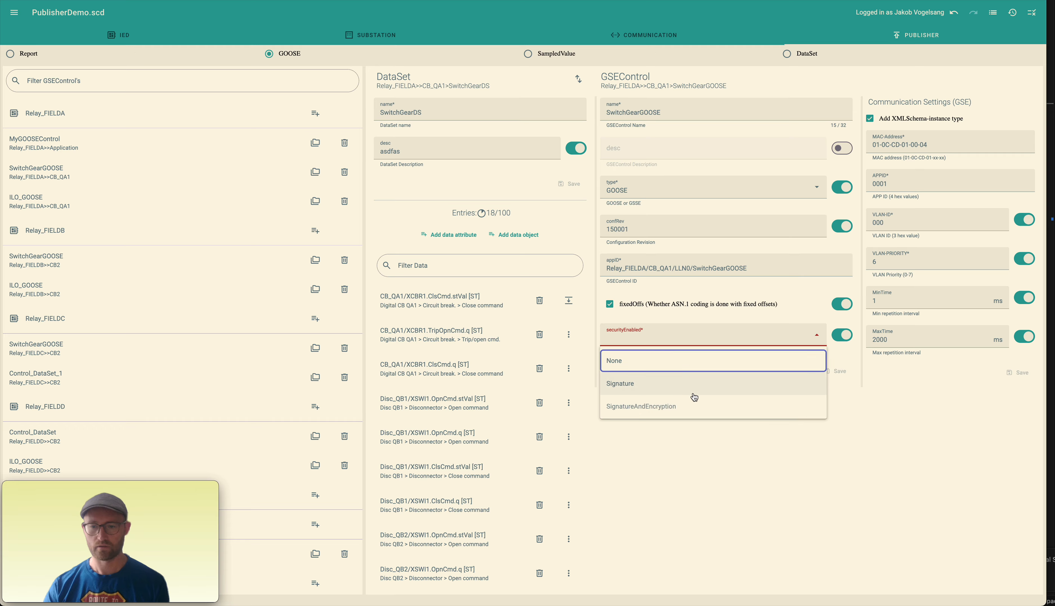
pyautogui.click(698, 405)
pyautogui.click(836, 362)
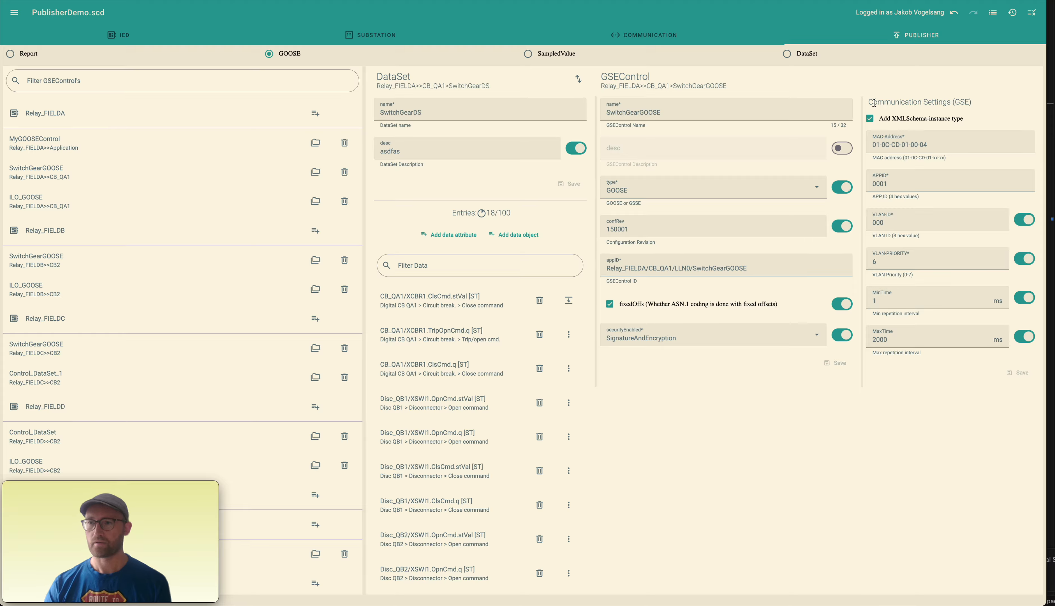
pyautogui.moveTo(977, 102); pyautogui.dragTo(867, 103)
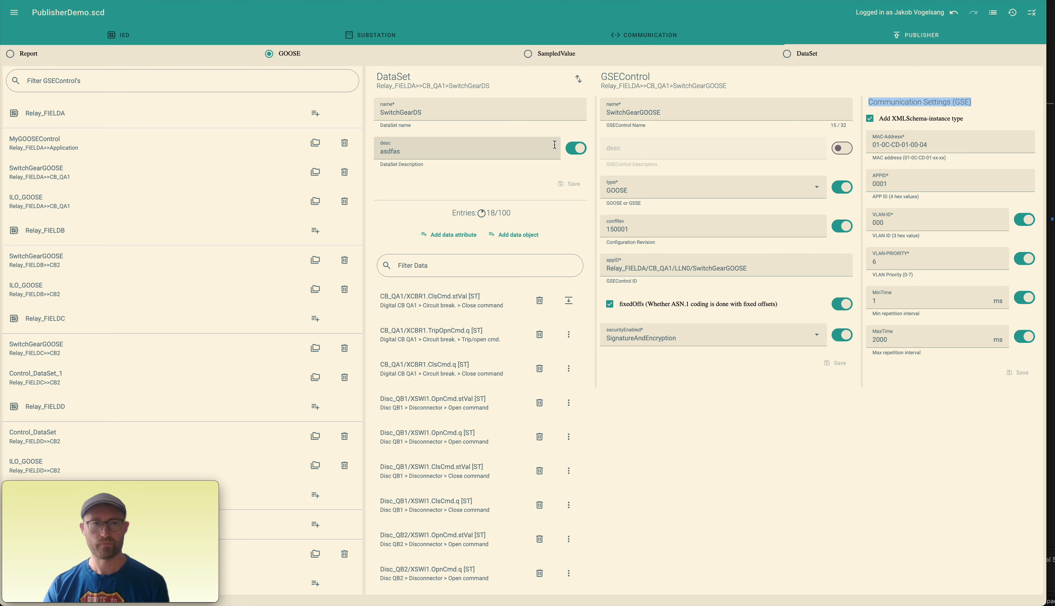
# Open the sampled value control MSVCB01 of MU_FieldA and examine its securityEnabled setting and the MAC address and APPID format hints.
pyautogui.click(528, 53)
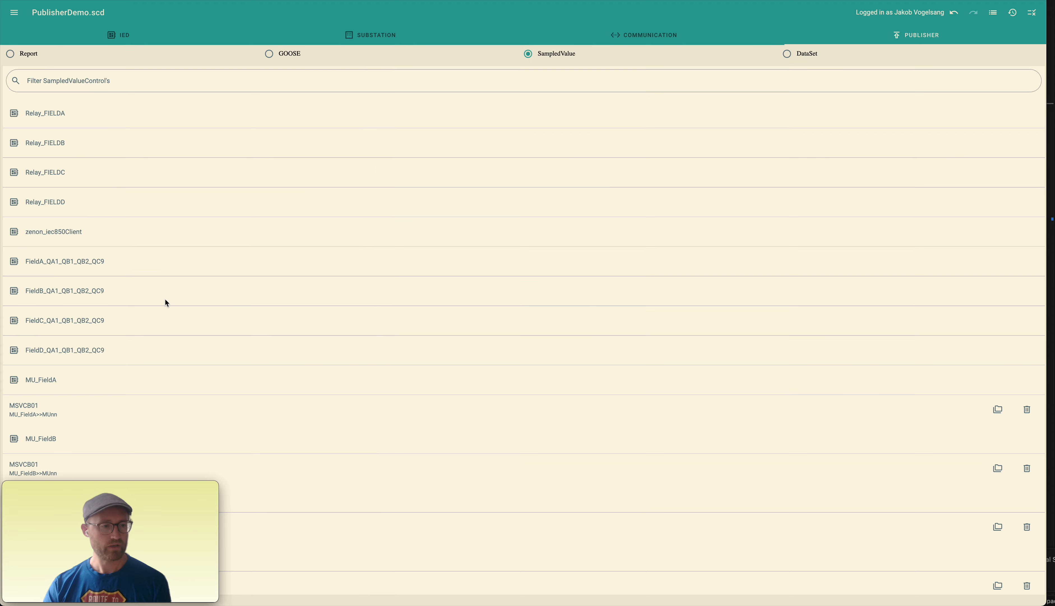
pyautogui.click(191, 418)
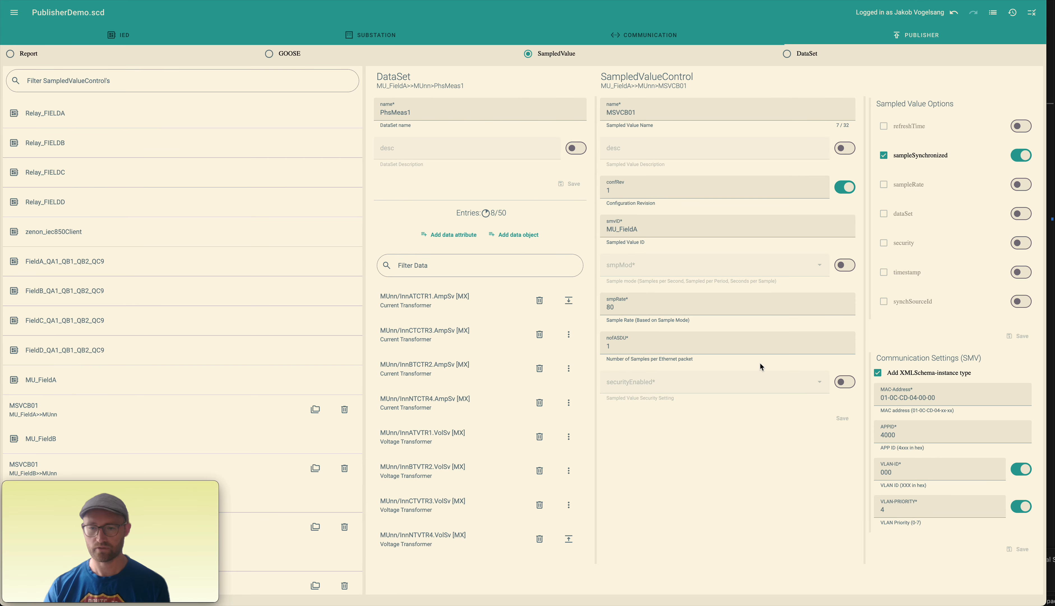
pyautogui.click(844, 381)
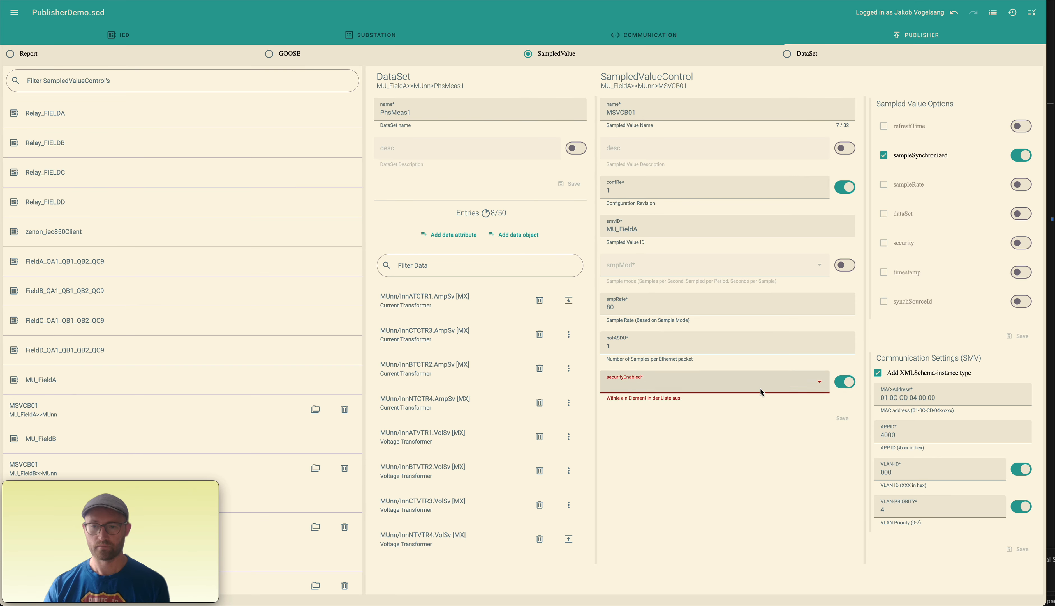
pyautogui.click(845, 382)
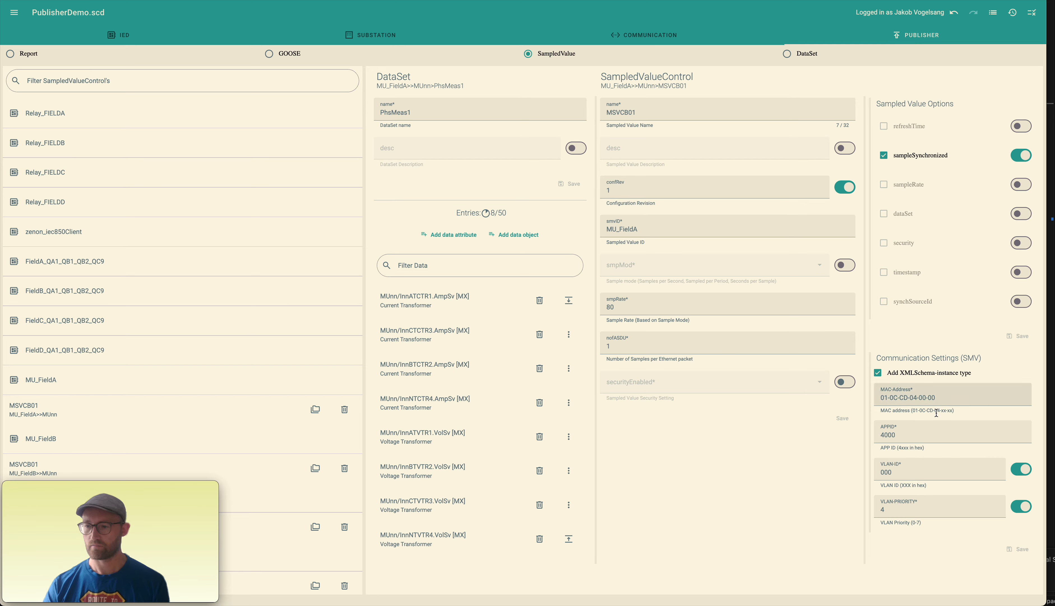
pyautogui.click(947, 412)
pyautogui.moveTo(949, 412); pyautogui.dragTo(938, 412)
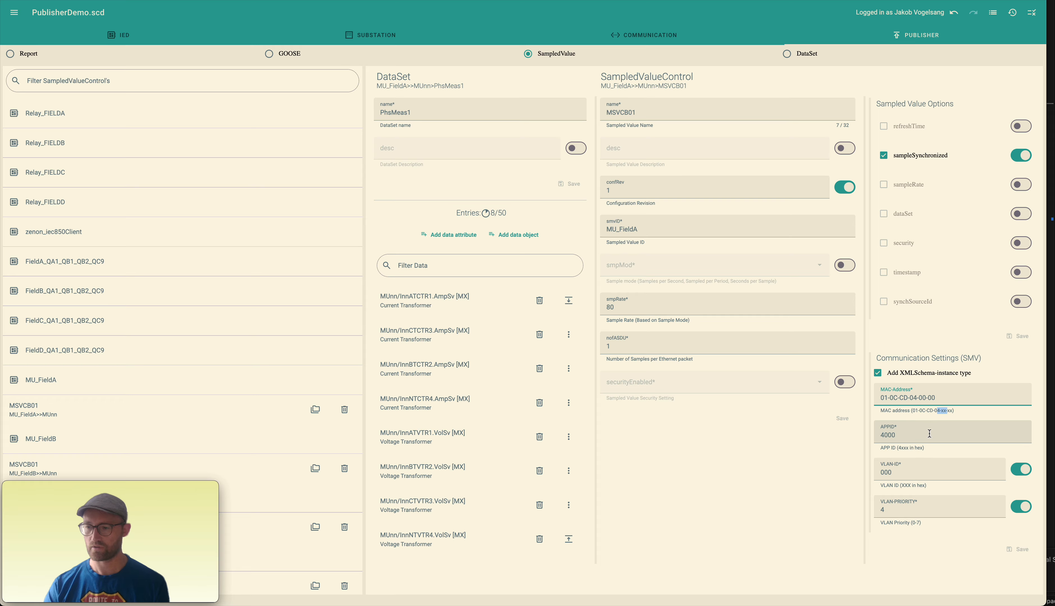
pyautogui.doubleClick(887, 435)
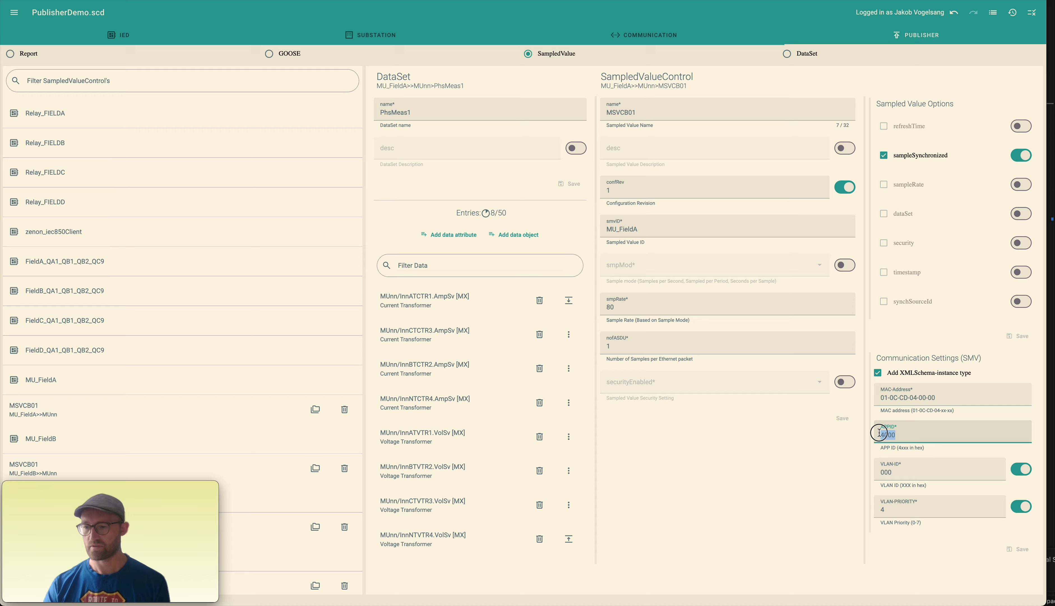
pyautogui.moveTo(897, 448); pyautogui.dragTo(902, 447)
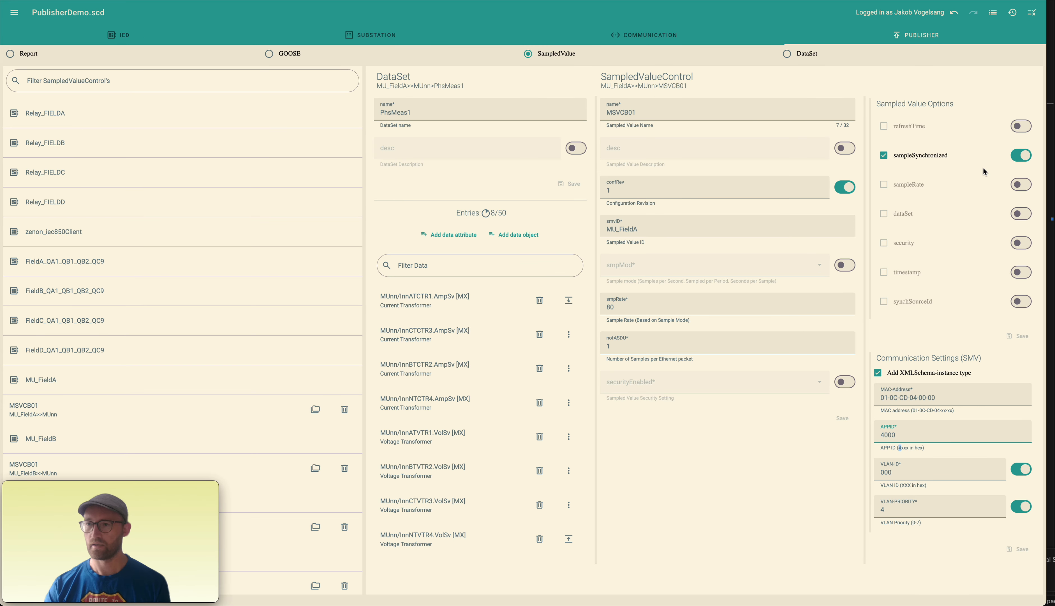
# Include the refreshTime option for MSVCB01 with its checkbox cleared, and save the sampled value options.
pyautogui.click(1021, 126)
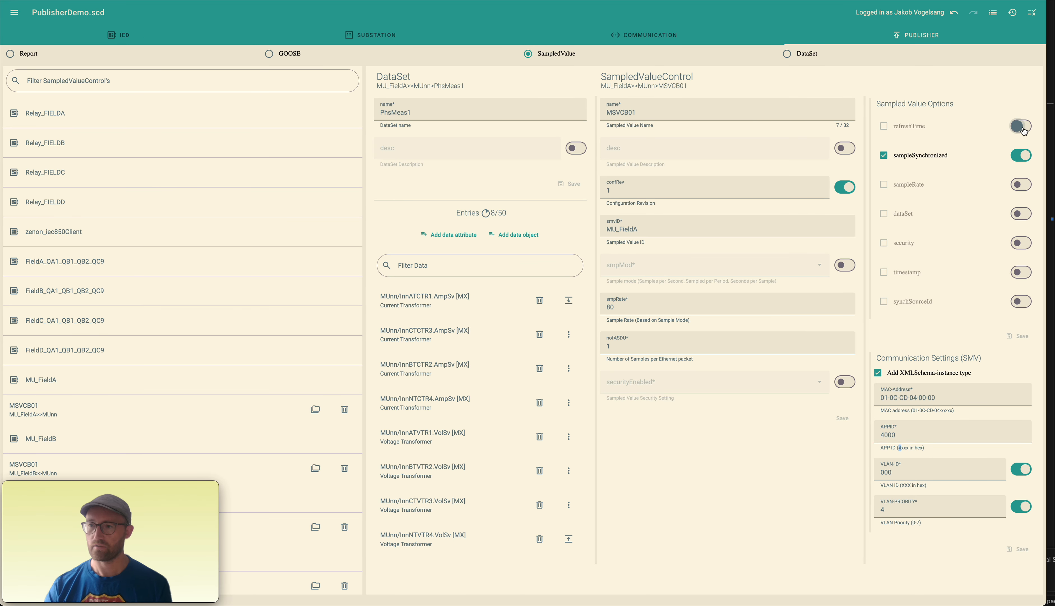
pyautogui.click(883, 126)
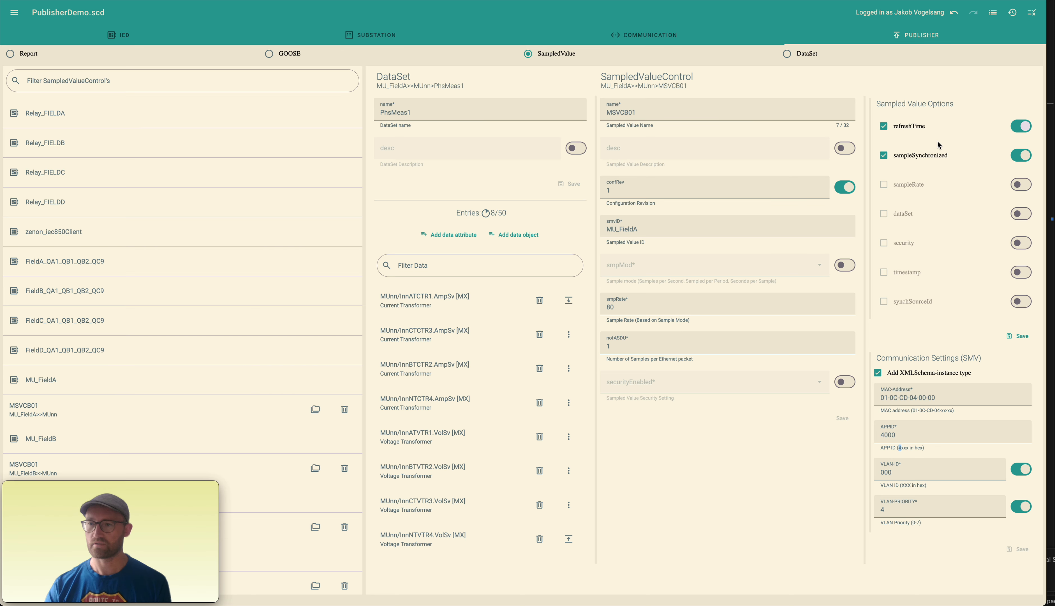
pyautogui.click(882, 128)
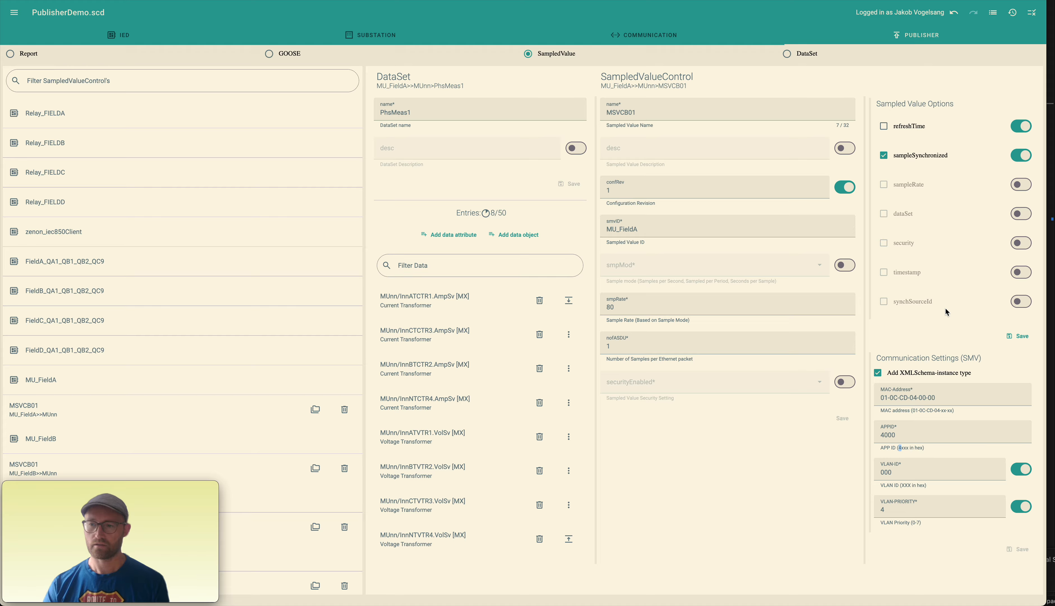
pyautogui.click(1017, 336)
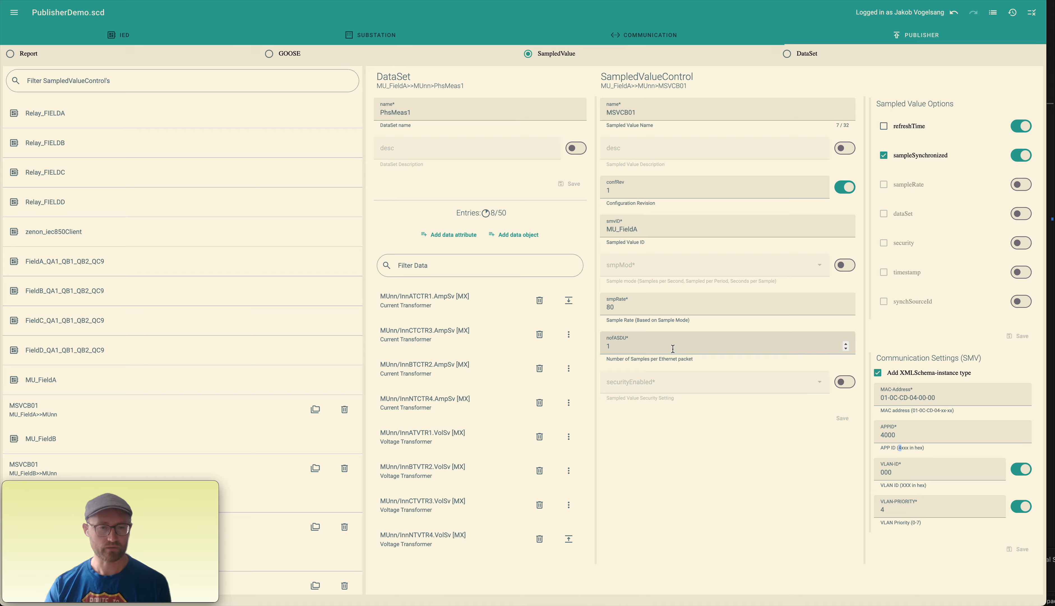
# Filter the report controls by "Swi" and open SwitchgearReport of Relay_FIELDA to view its settings.
pyautogui.click(11, 54)
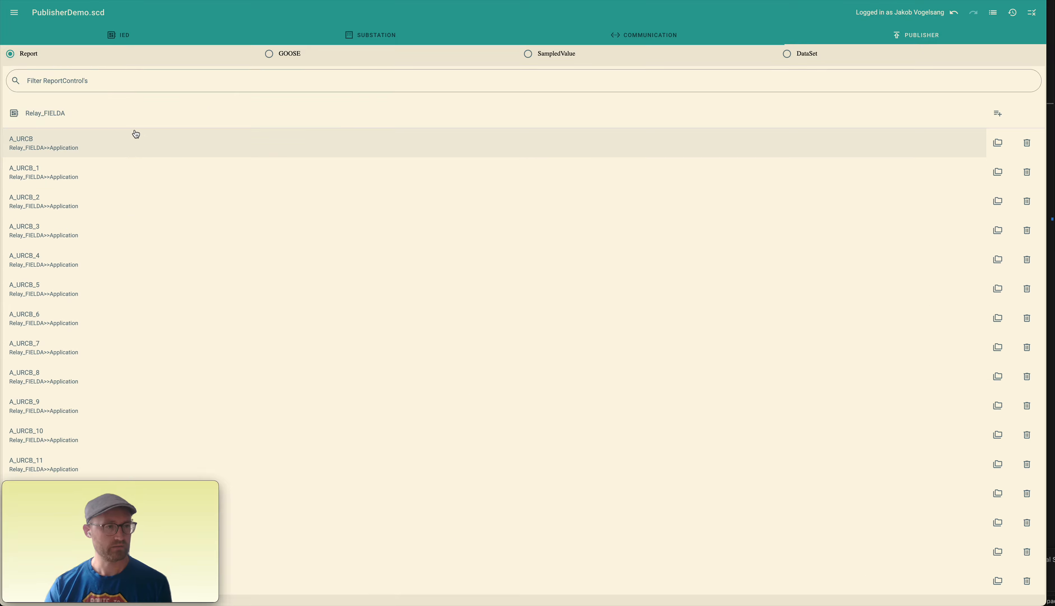
pyautogui.click(148, 82)
pyautogui.write('Swi')
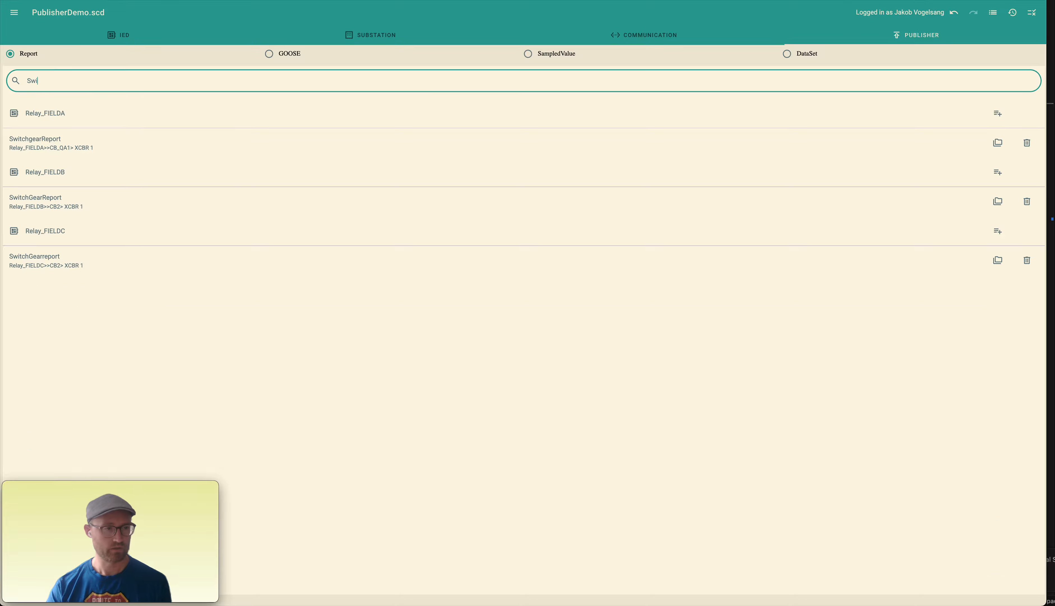
pyautogui.click(144, 142)
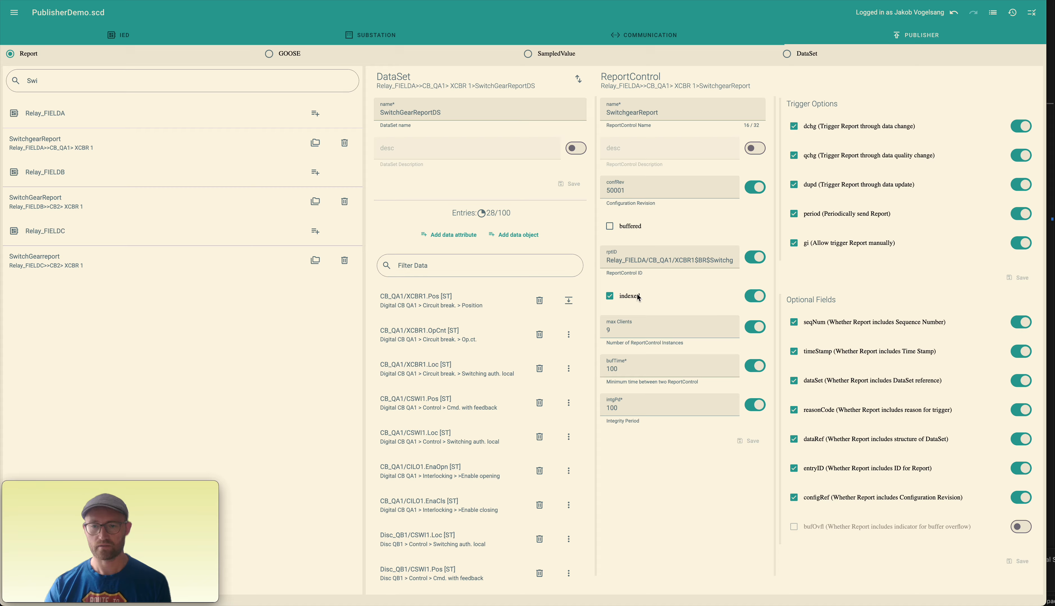
pyautogui.click(653, 334)
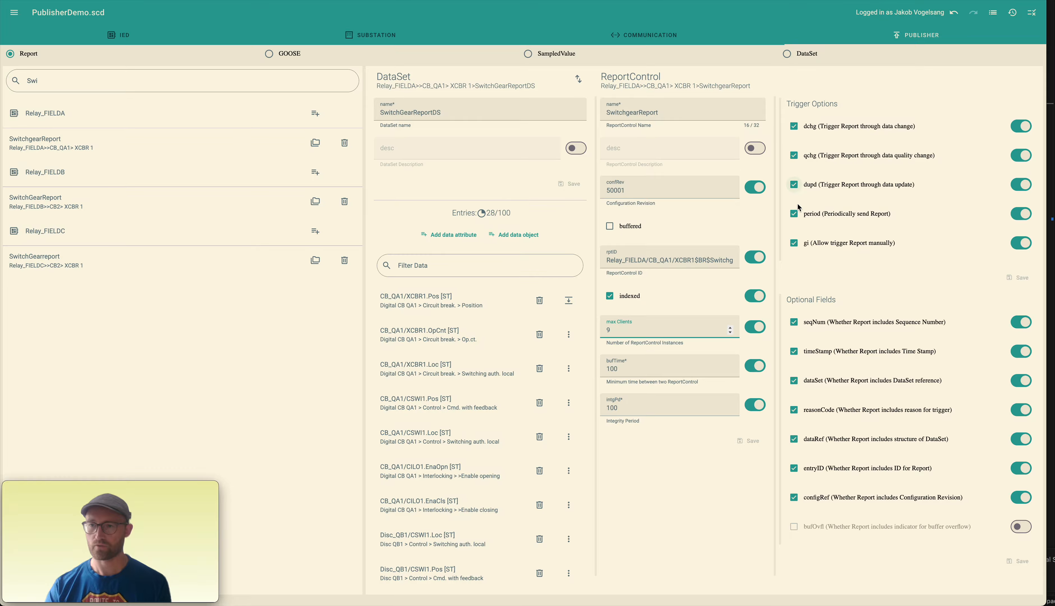
# Turn off the gi trigger option of SwitchgearReport, save the trigger options, and look over the optional fields.
pyautogui.click(1022, 243)
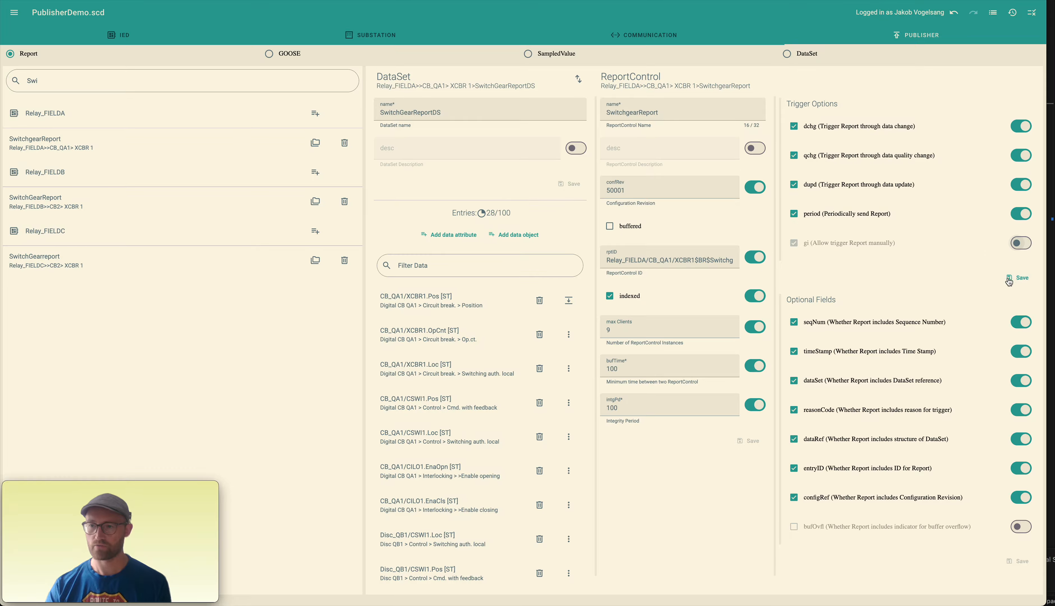
pyautogui.click(1018, 277)
pyautogui.scroll(-3, 924, 275)
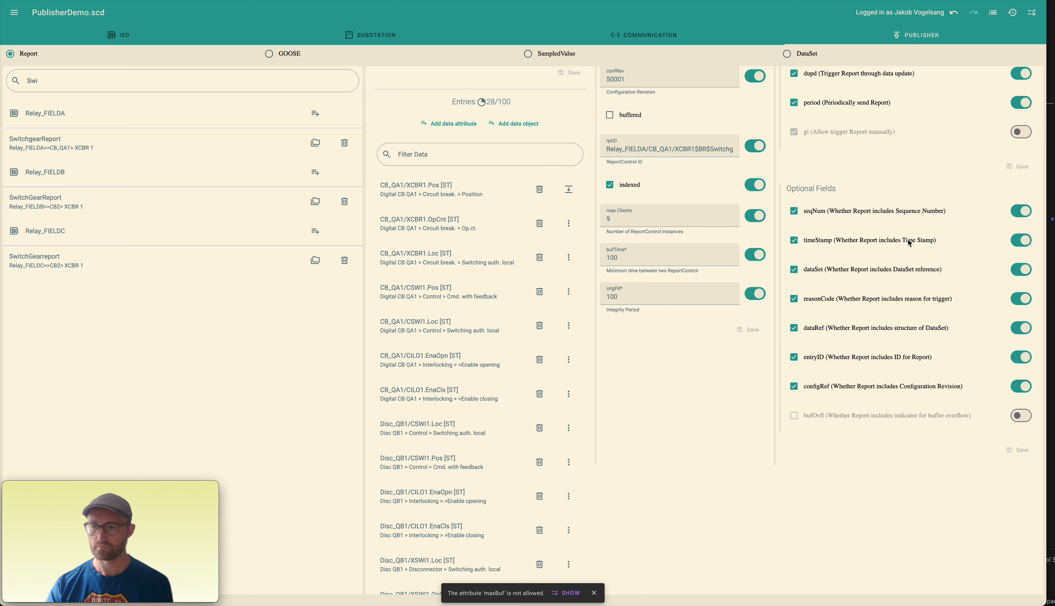
pyautogui.scroll(1, 906, 251)
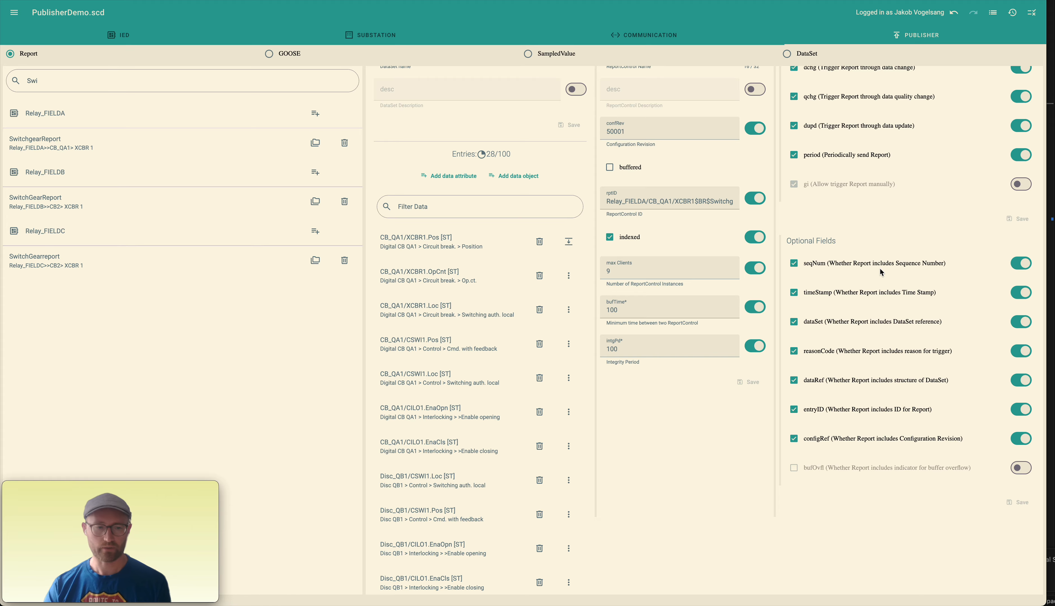
pyautogui.scroll(1, 880, 268)
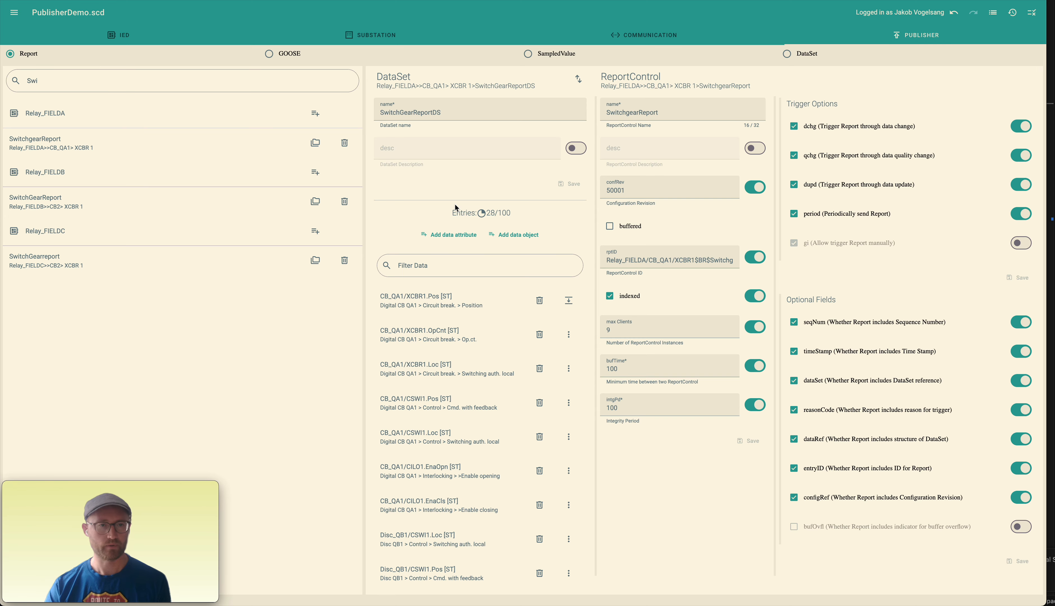
# Add a new GOOSE control to Relay_FIELDA.
pyautogui.click(268, 54)
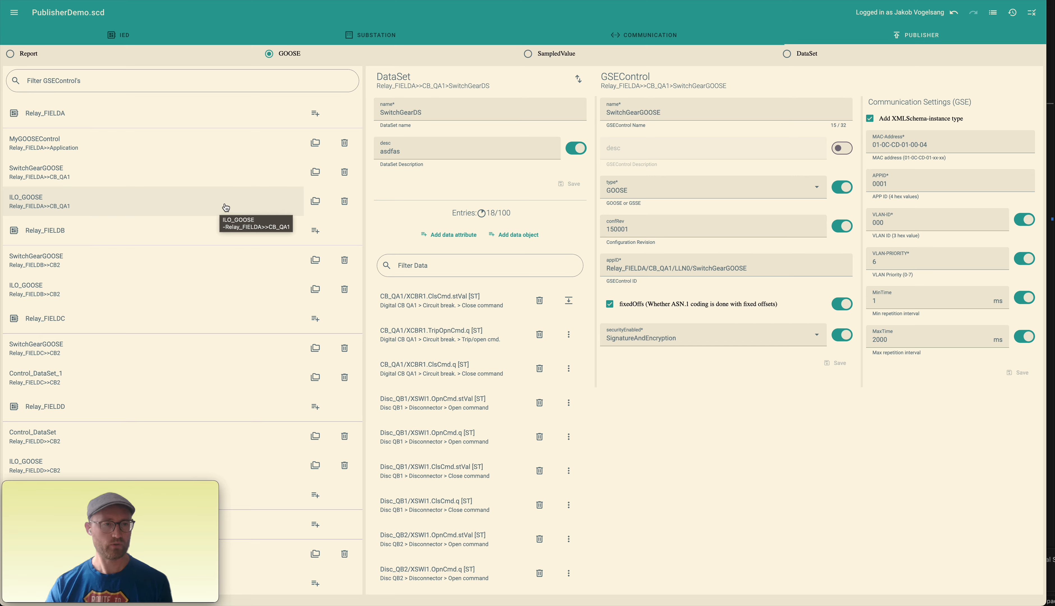
pyautogui.click(316, 113)
pyautogui.click(178, 149)
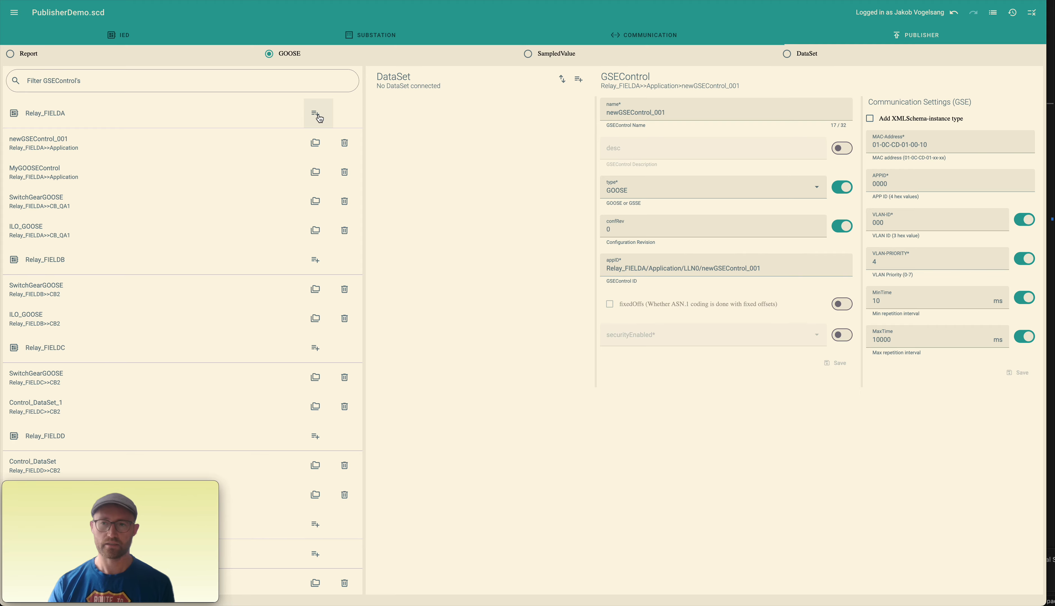
# Rename the new GOOSE control of Relay_FIELDA as MyGOOSE, save it, and look over its appID, confRev and MAC address.
pyautogui.click(197, 149)
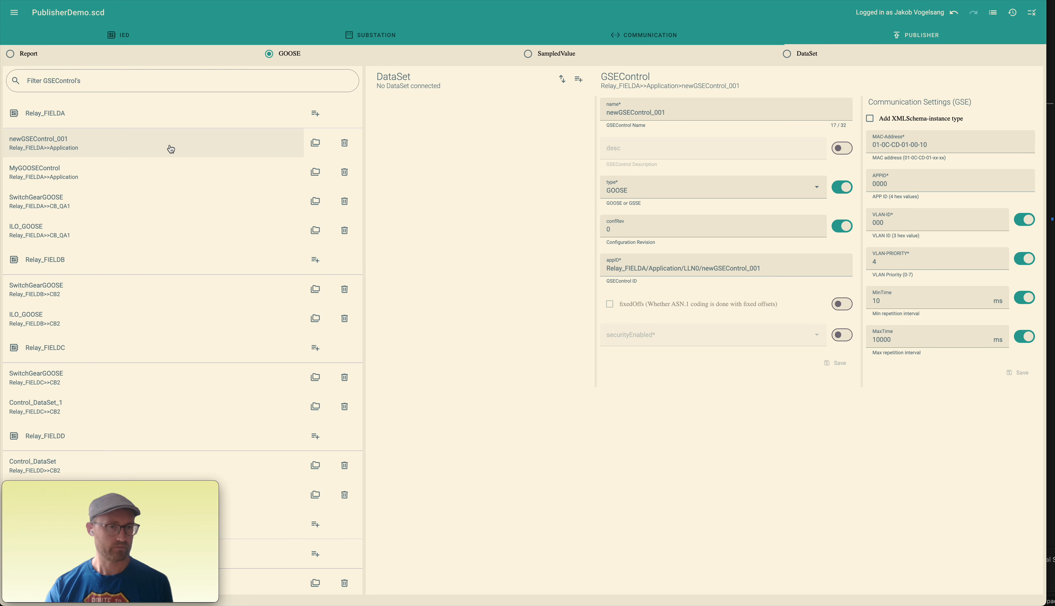
pyautogui.doubleClick(610, 113)
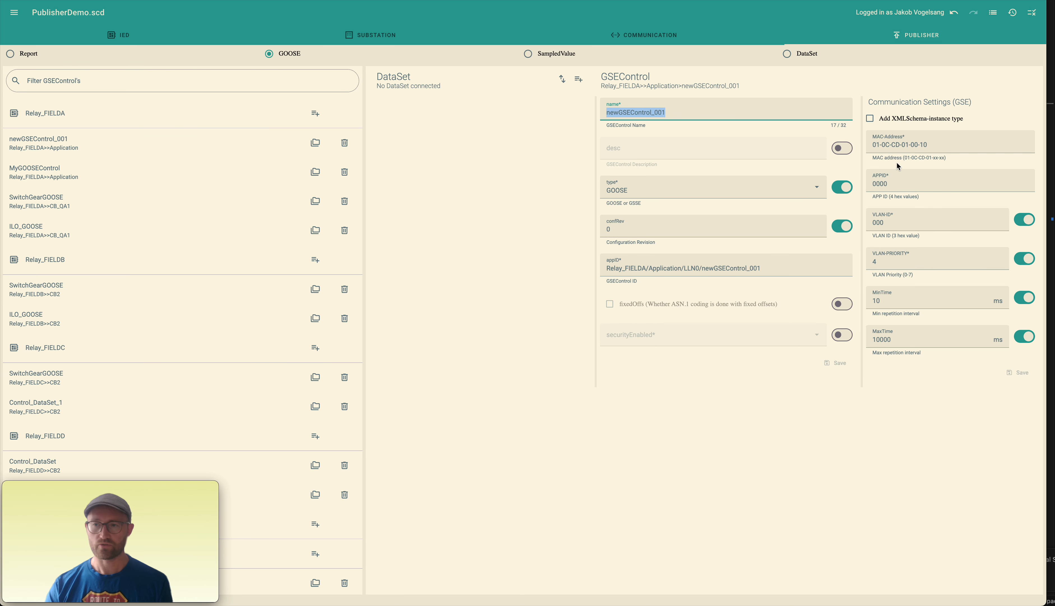
pyautogui.moveTo(936, 145); pyautogui.dragTo(872, 146)
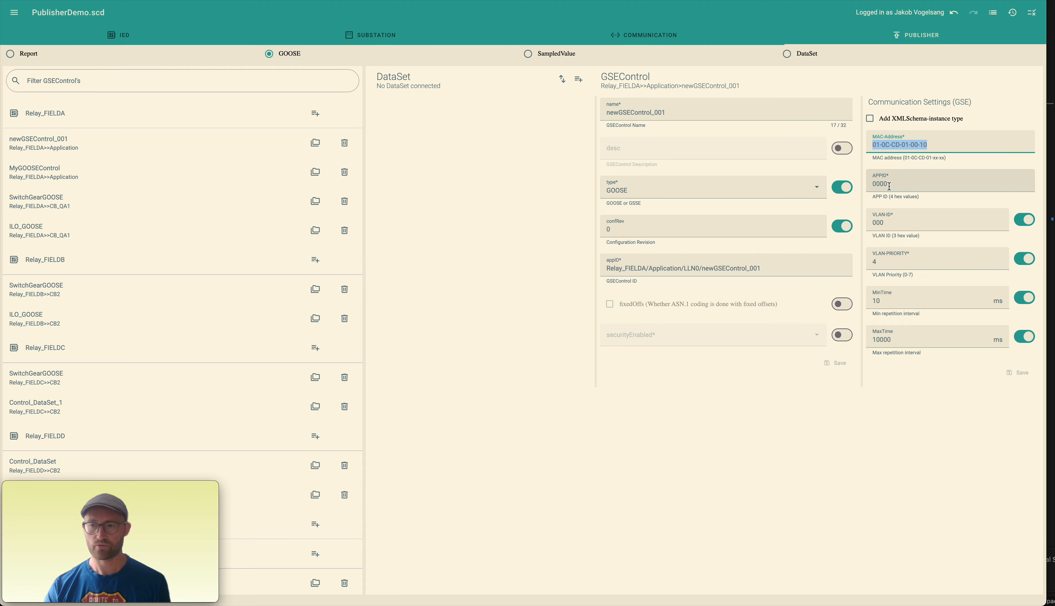
pyautogui.moveTo(889, 185); pyautogui.dragTo(865, 185)
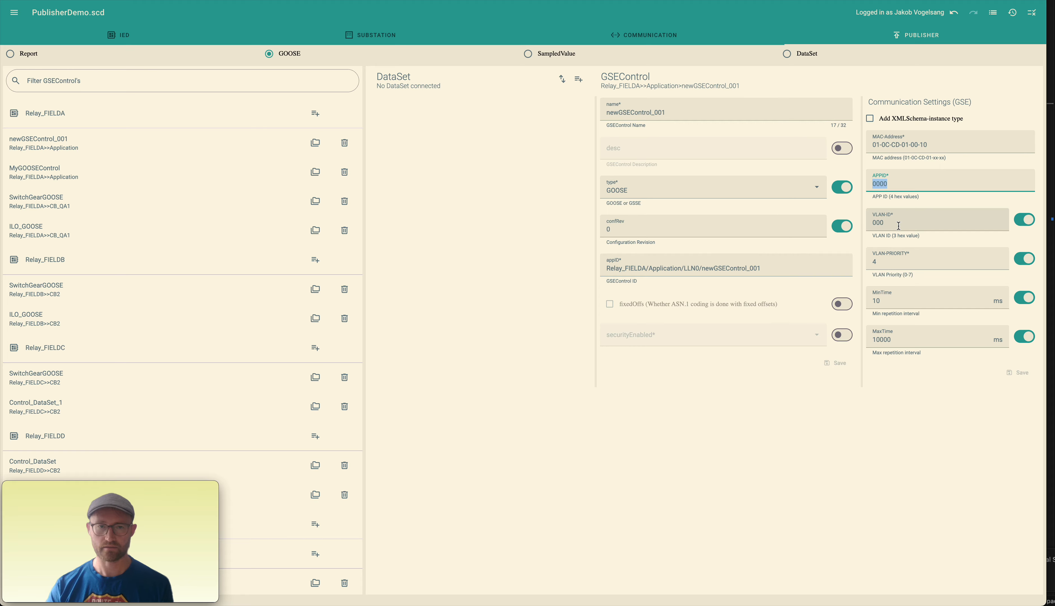
pyautogui.doubleClick(666, 112)
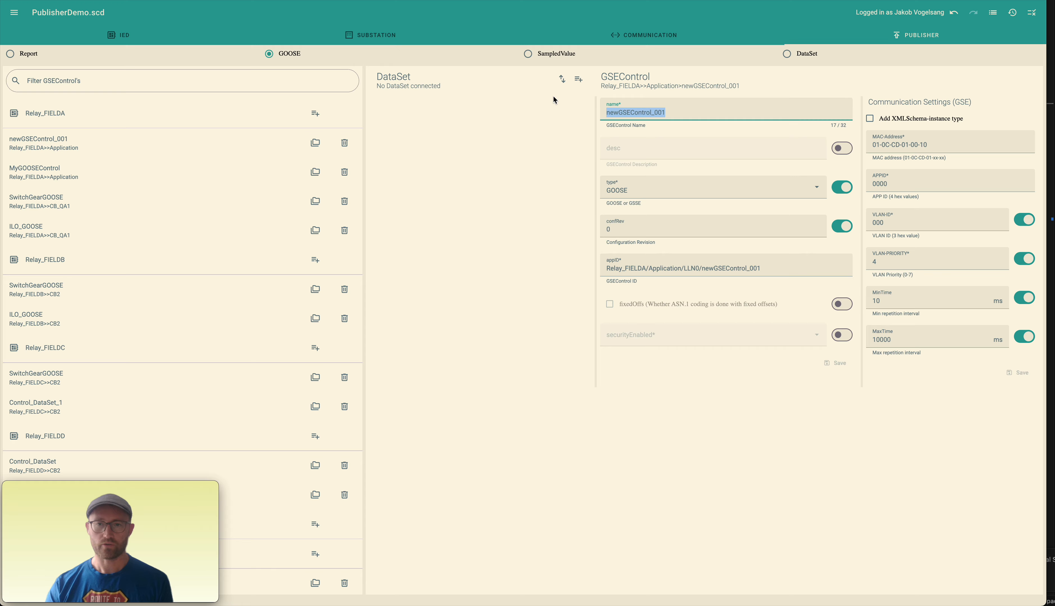
pyautogui.write('MyGOOSE')
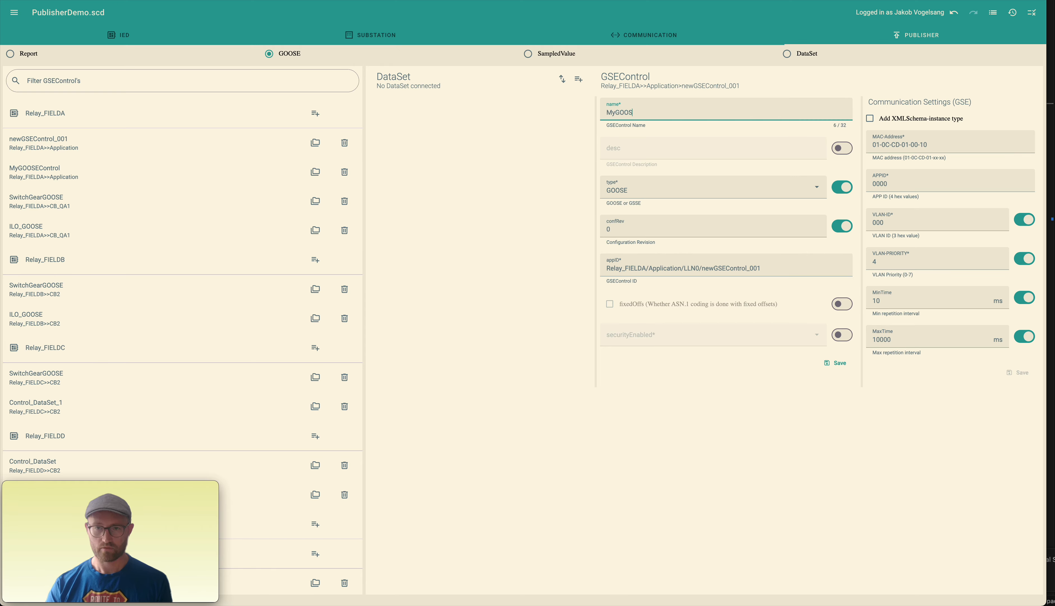
pyautogui.click(838, 366)
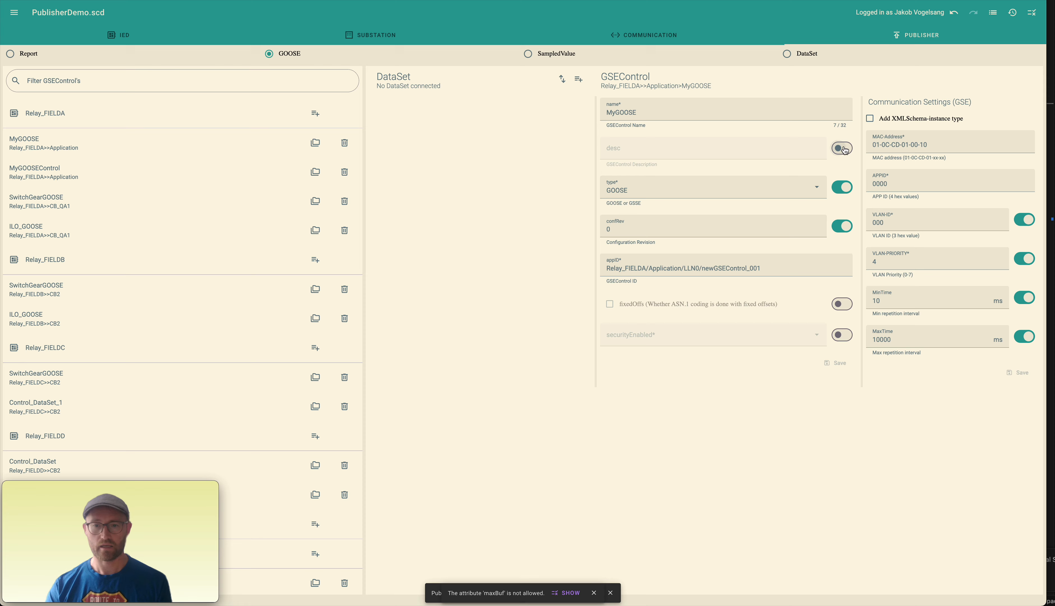
pyautogui.moveTo(769, 268); pyautogui.dragTo(578, 255)
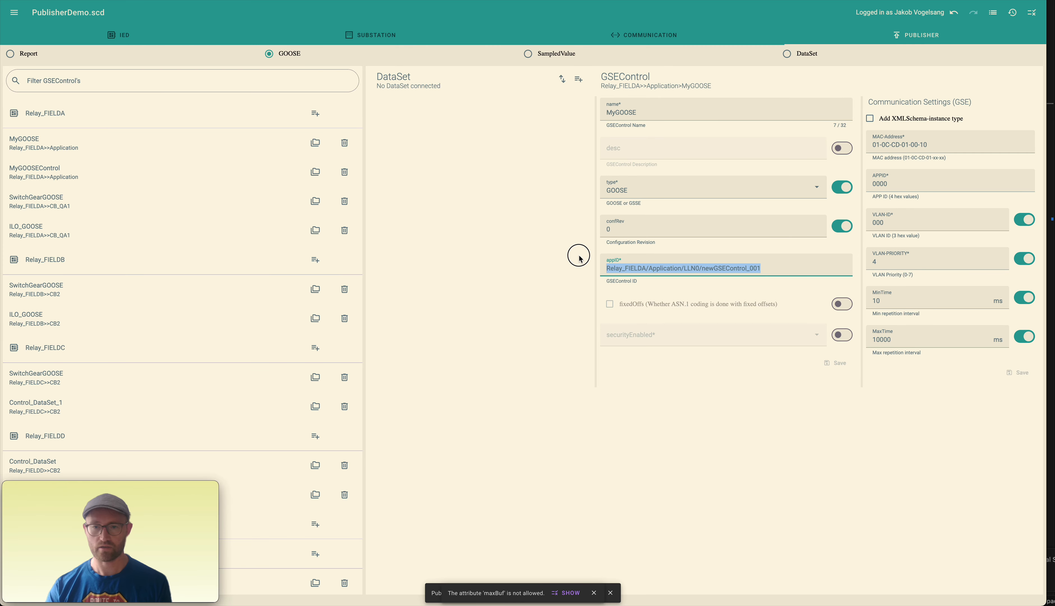
pyautogui.doubleClick(735, 236)
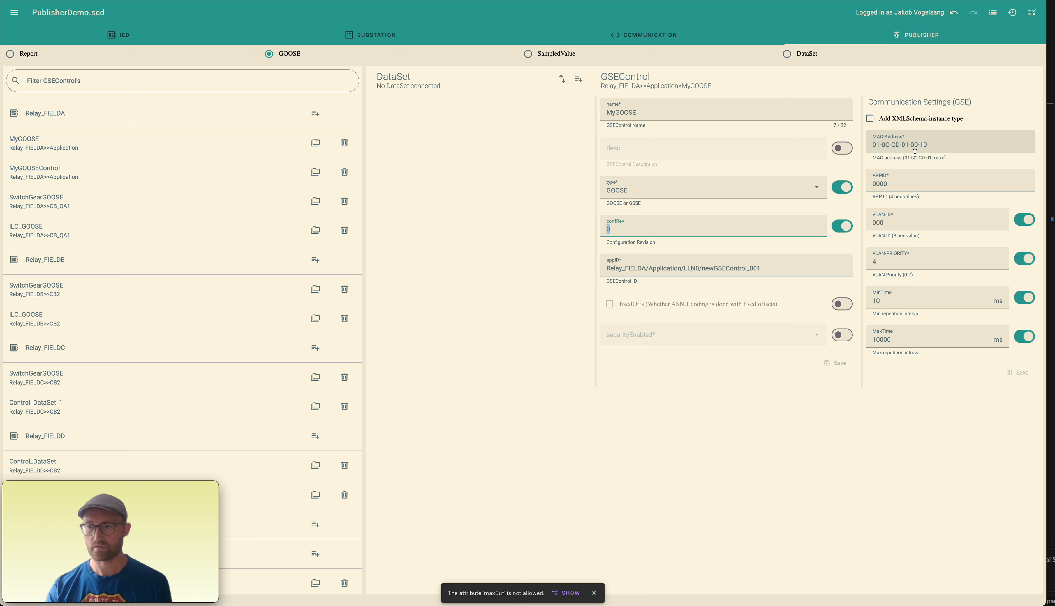
pyautogui.moveTo(932, 143); pyautogui.dragTo(864, 144)
pyautogui.click(475, 142)
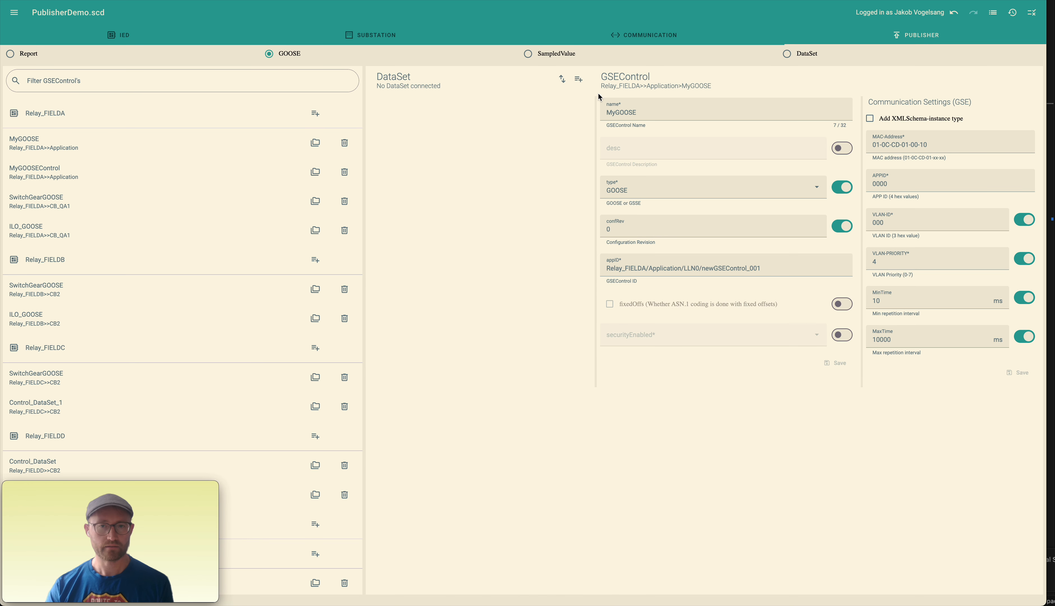
# Create a new data set for the MyGOOSE control, name it MyDataSet and save it.
pyautogui.click(580, 80)
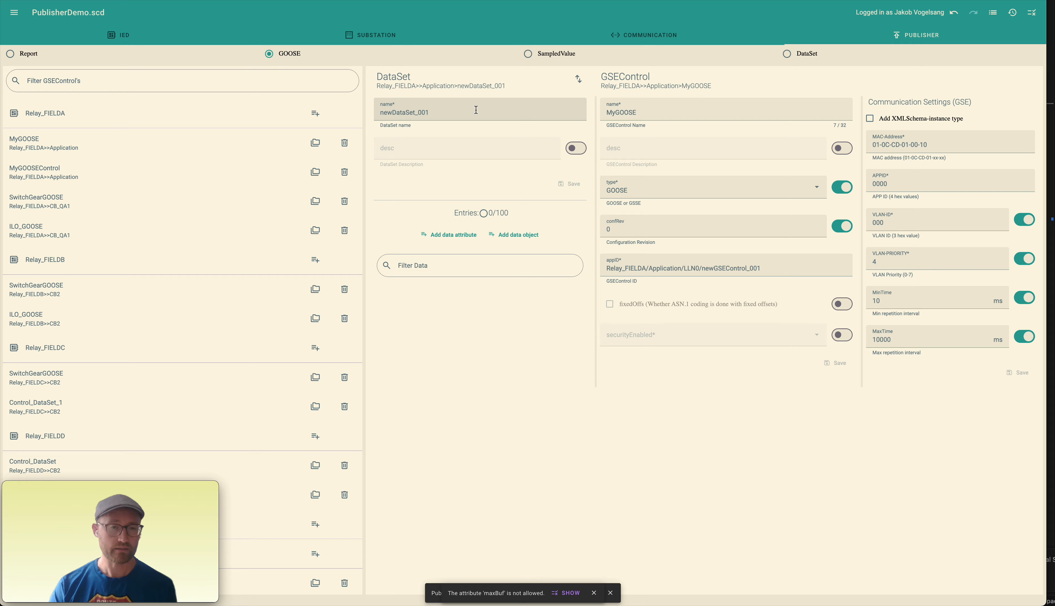
pyautogui.doubleClick(417, 117)
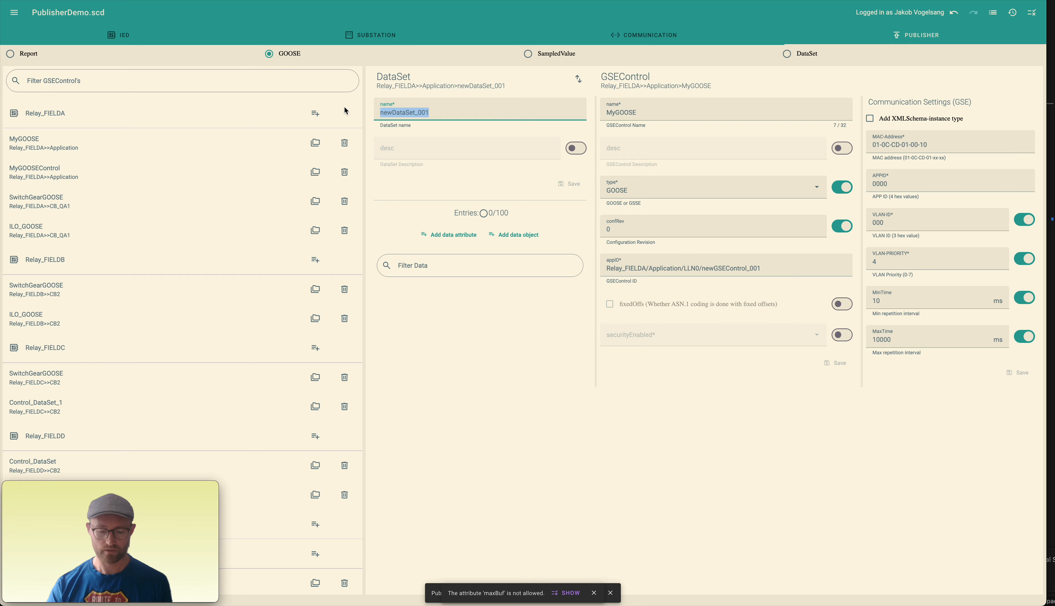
pyautogui.write('MyDA')
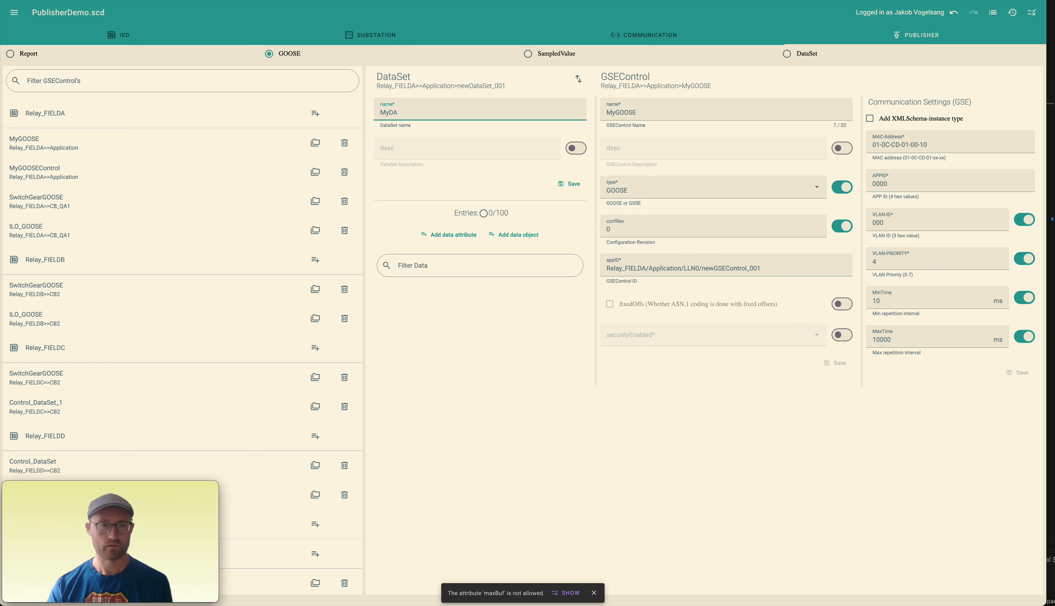
pyautogui.write('taSet')
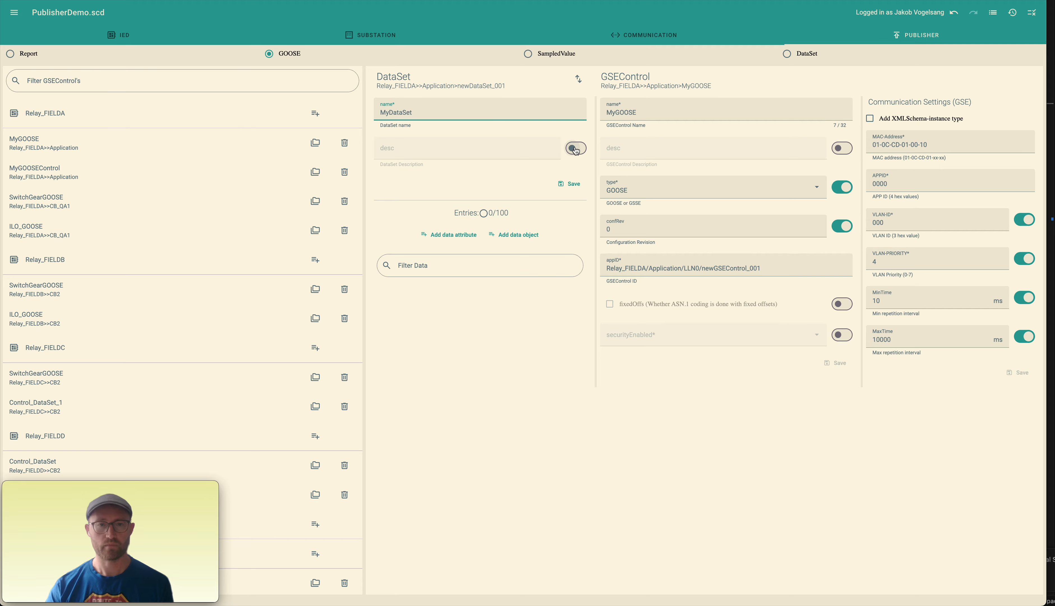
pyautogui.click(574, 183)
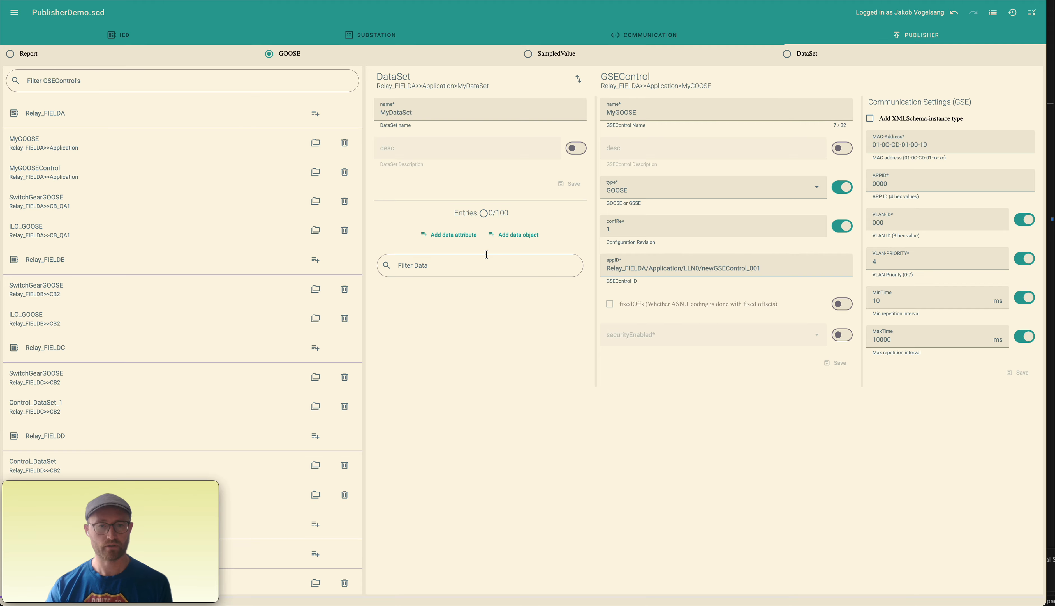
# Add the stVal and q attributes of Application, CALH 0, Beh (Behavior) to MyDataSet and save the selection.
pyautogui.click(451, 234)
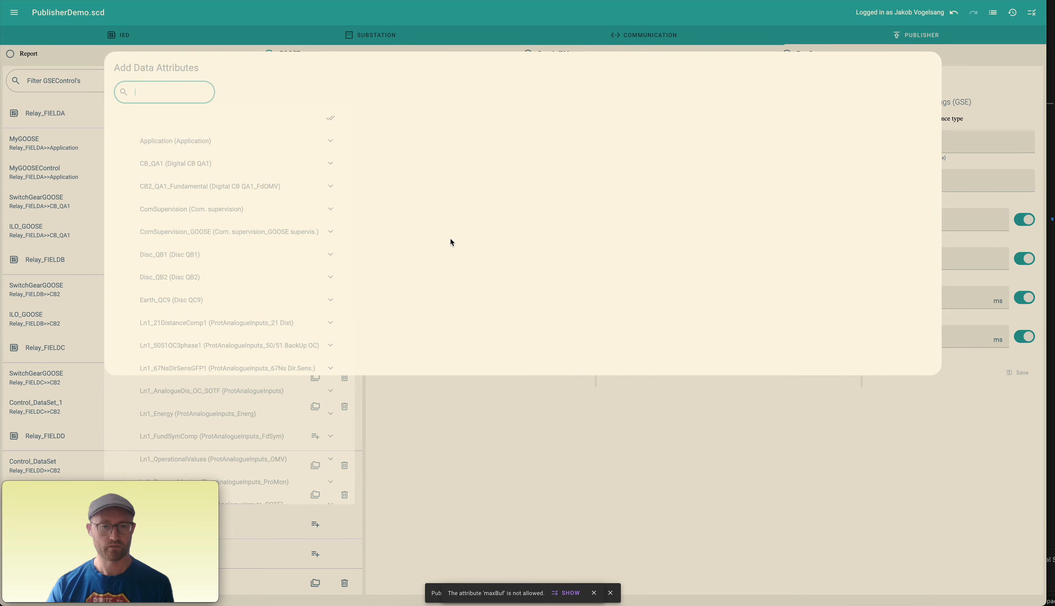
pyautogui.click(260, 149)
pyautogui.click(423, 156)
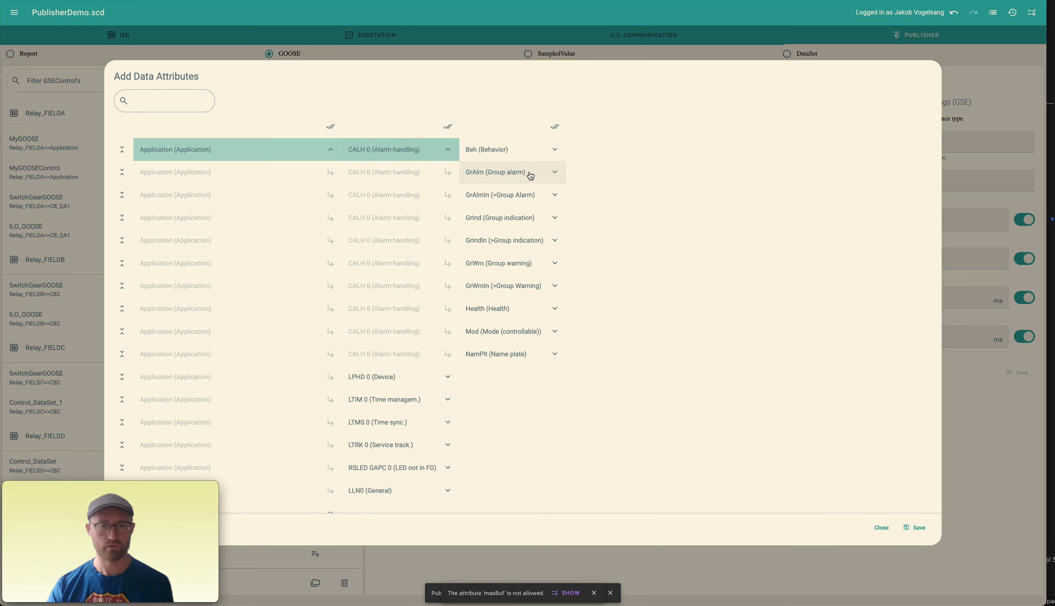
pyautogui.click(535, 153)
pyautogui.click(619, 173)
pyautogui.click(622, 151)
pyautogui.click(925, 528)
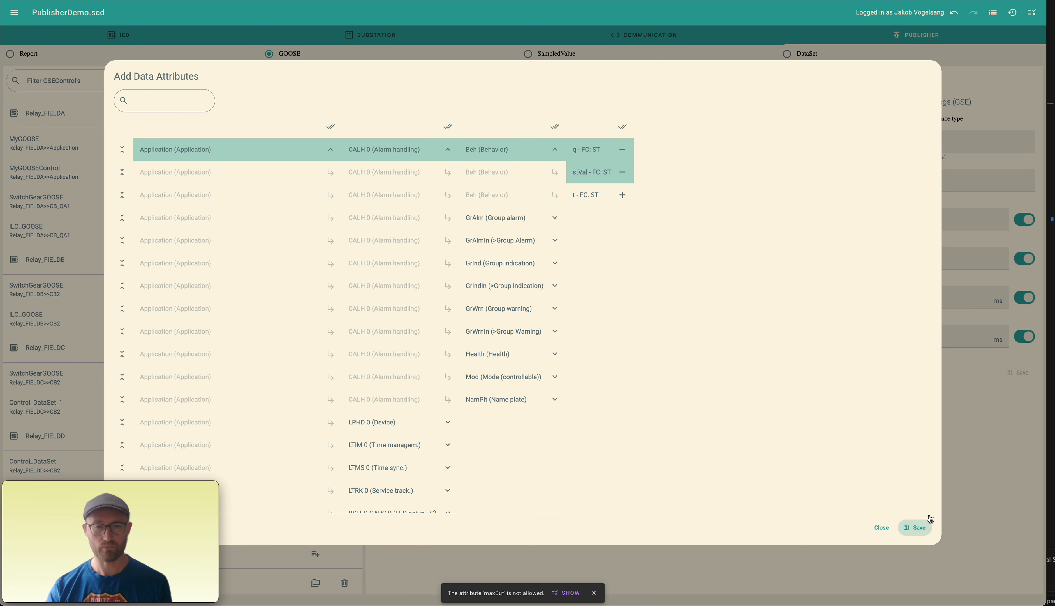
pyautogui.click(534, 380)
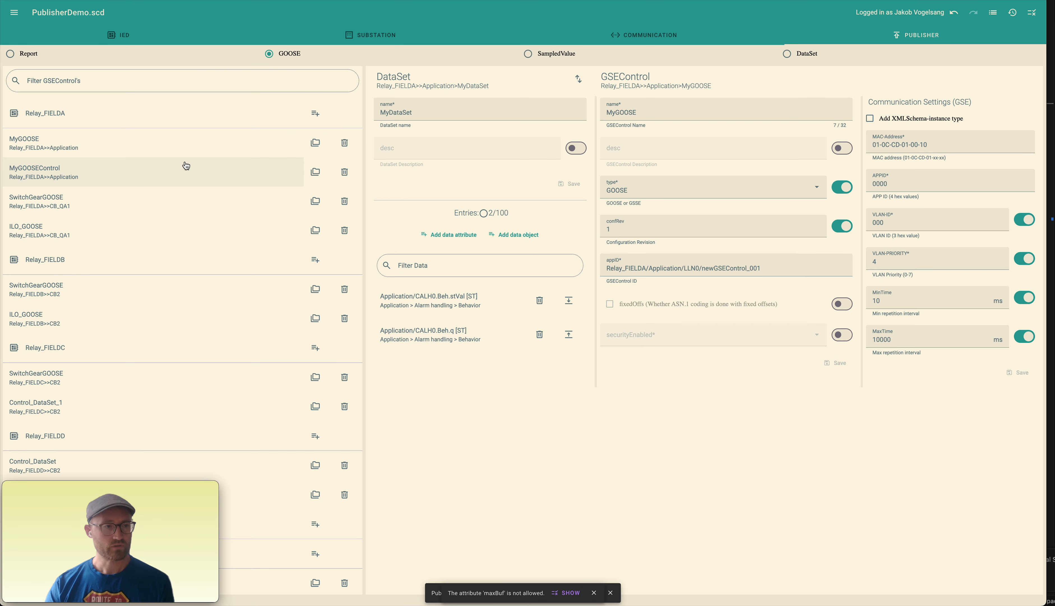
# Delete the MyGOOSE control from Relay_FIELDA and open MyGOOSEControl of the same relay.
pyautogui.click(345, 148)
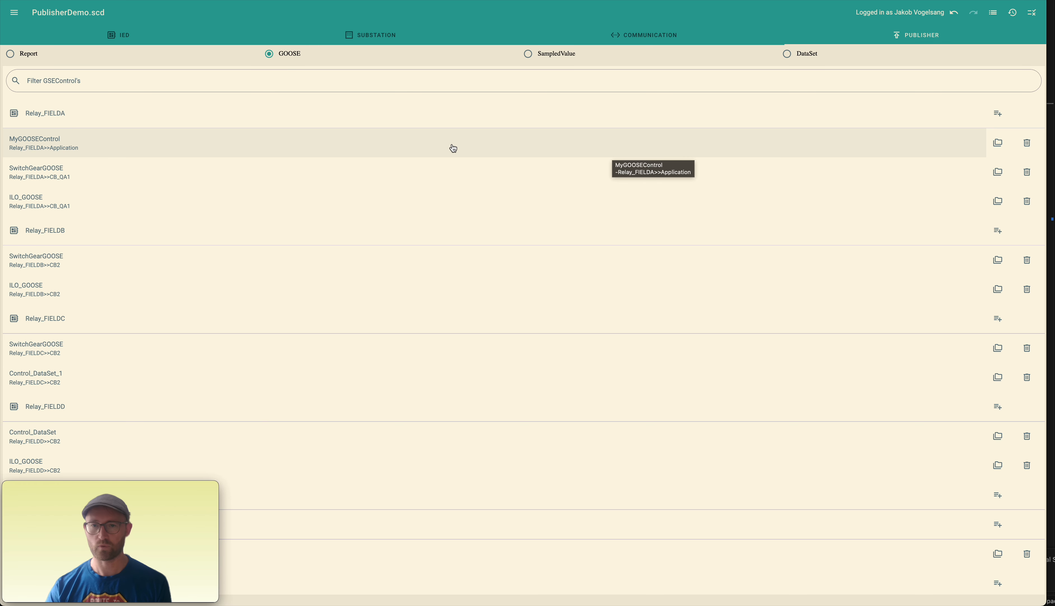
pyautogui.click(431, 147)
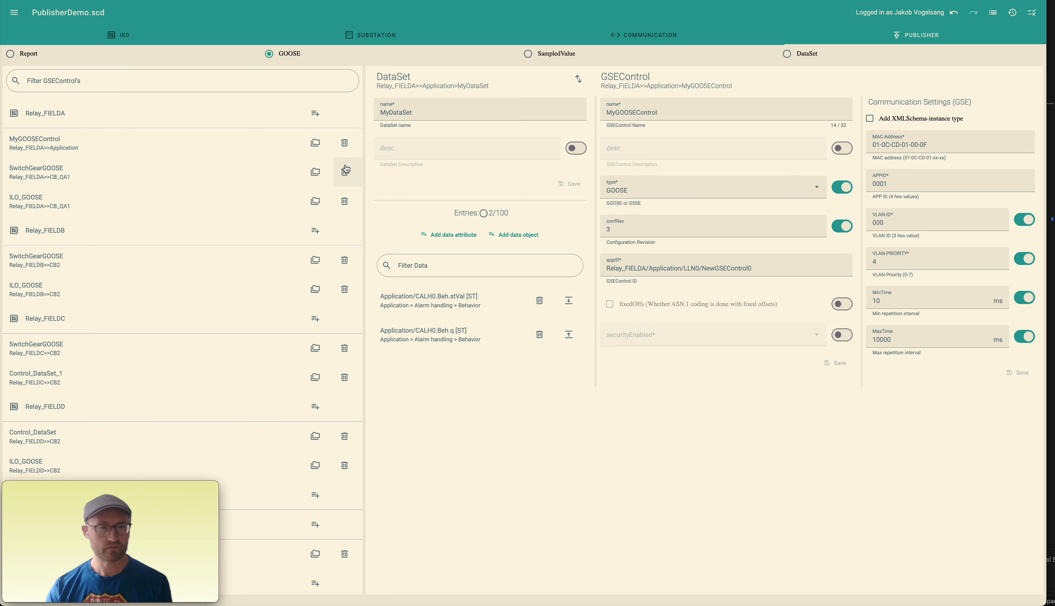
# Copy MyGOOSEControl from Relay_FIELDA to Relay_FIELDB, Relay_FIELDC and Relay_FIELDD.
pyautogui.click(317, 145)
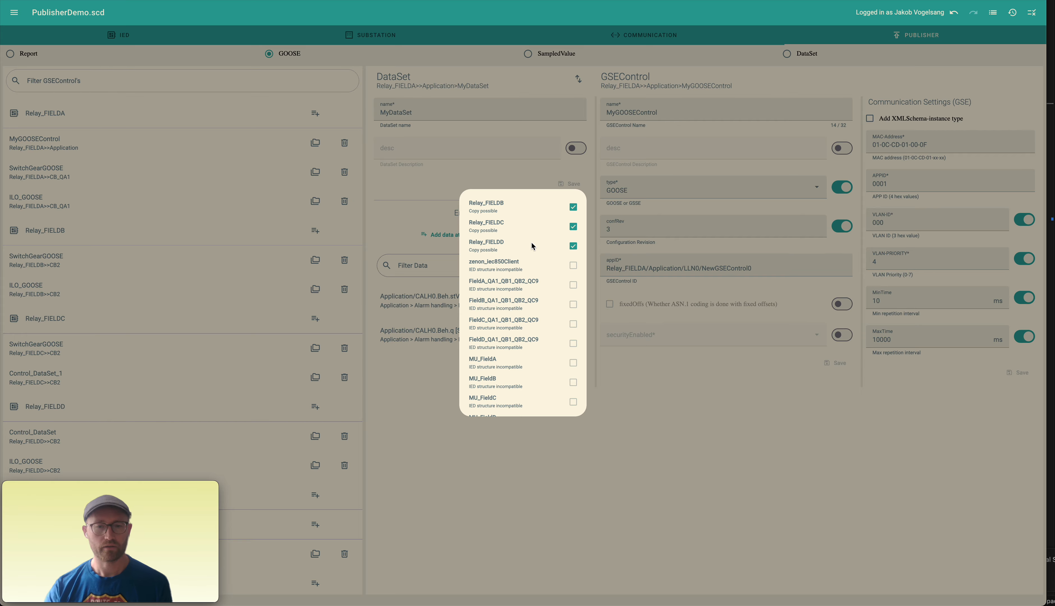
pyautogui.scroll(-2, 533, 285)
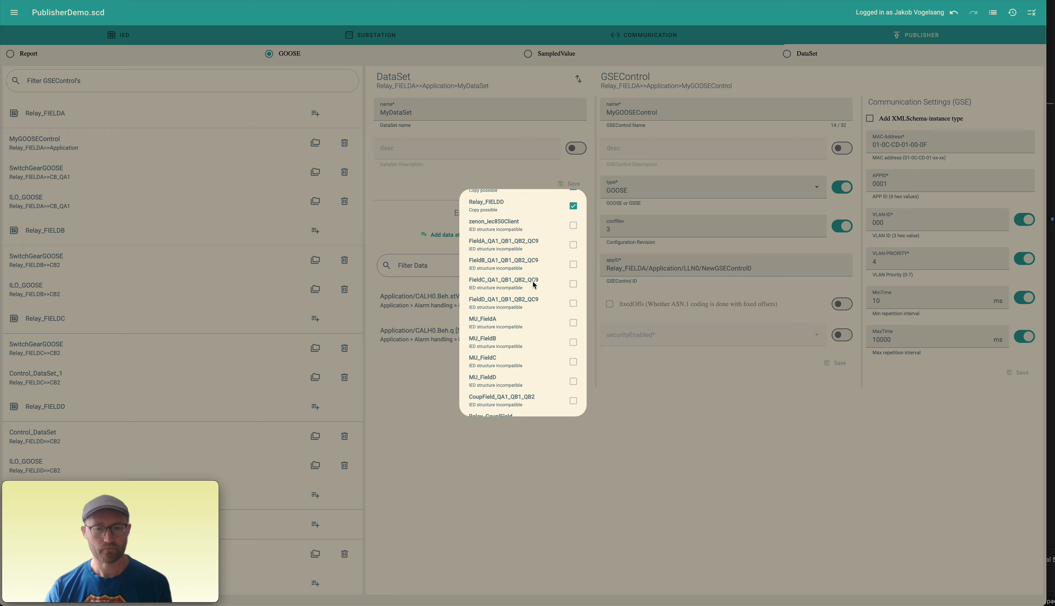
pyautogui.scroll(-2, 532, 285)
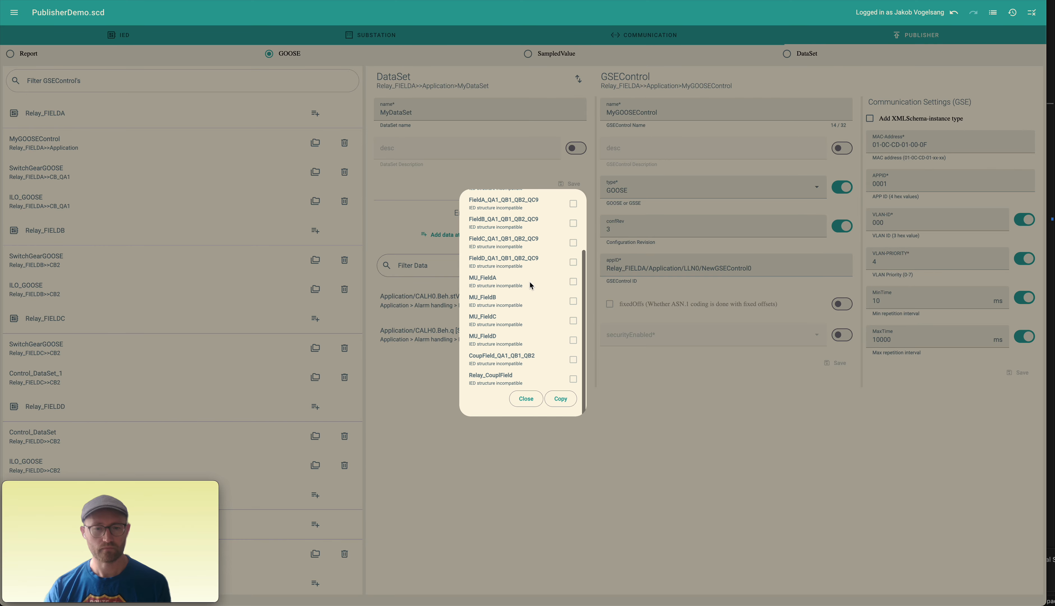
pyautogui.scroll(4, 530, 281)
pyautogui.click(572, 245)
pyautogui.click(573, 246)
pyautogui.click(574, 228)
pyautogui.click(574, 228)
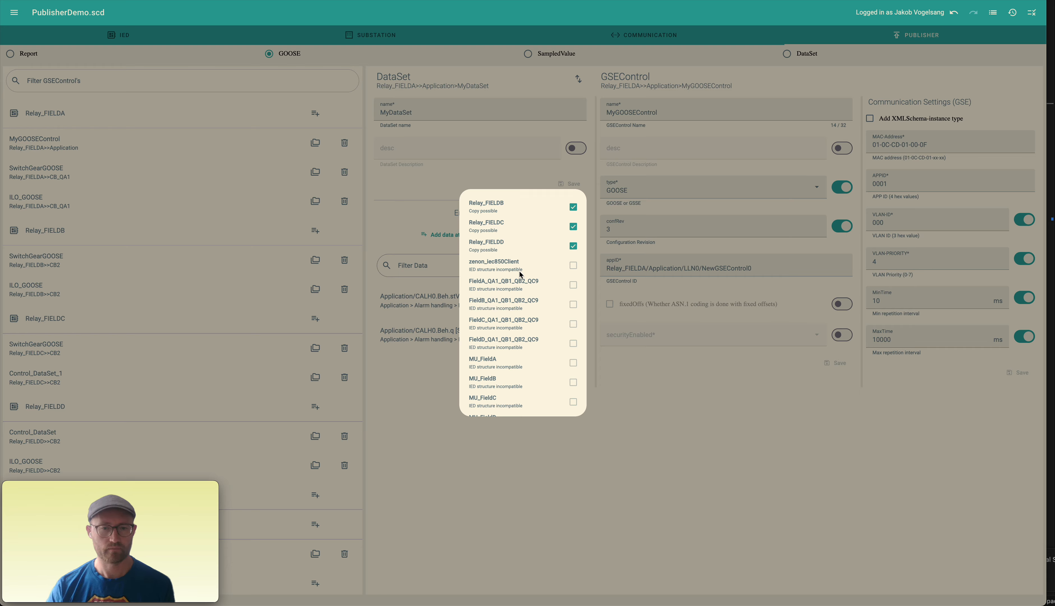
pyautogui.scroll(-4, 519, 274)
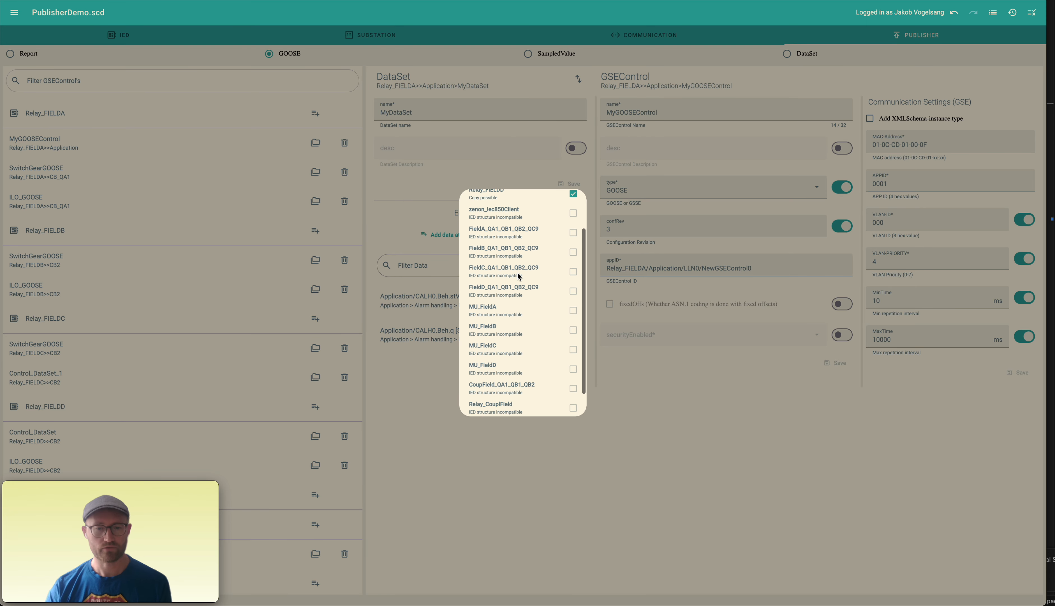
pyautogui.scroll(4, 518, 273)
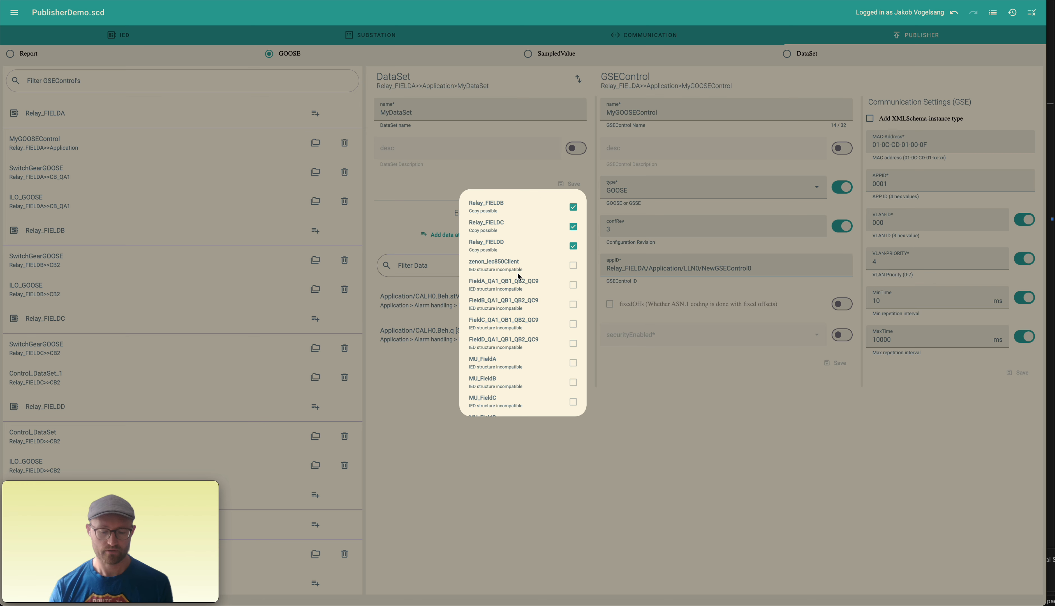
pyautogui.scroll(-3, 529, 300)
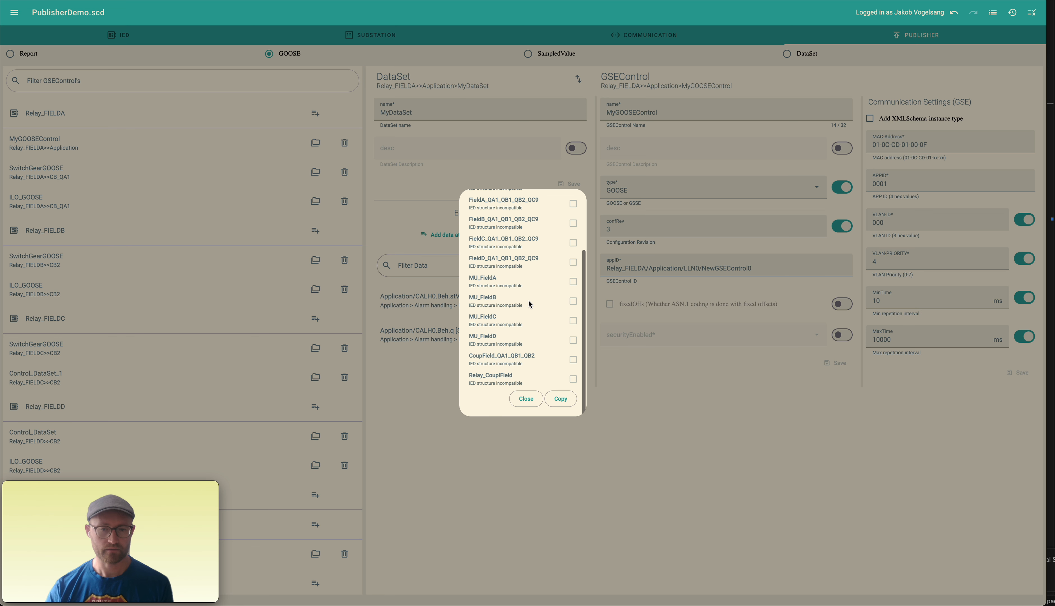
pyautogui.click(563, 402)
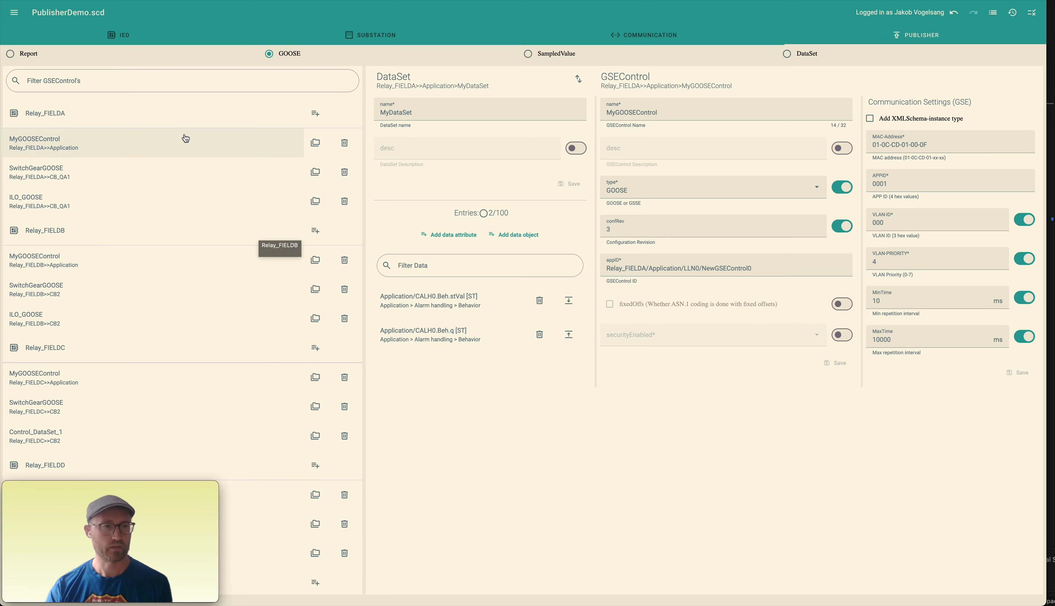
# Switch to the report controls and look through the data set entries and settings of SwitchgearReport.
pyautogui.click(13, 54)
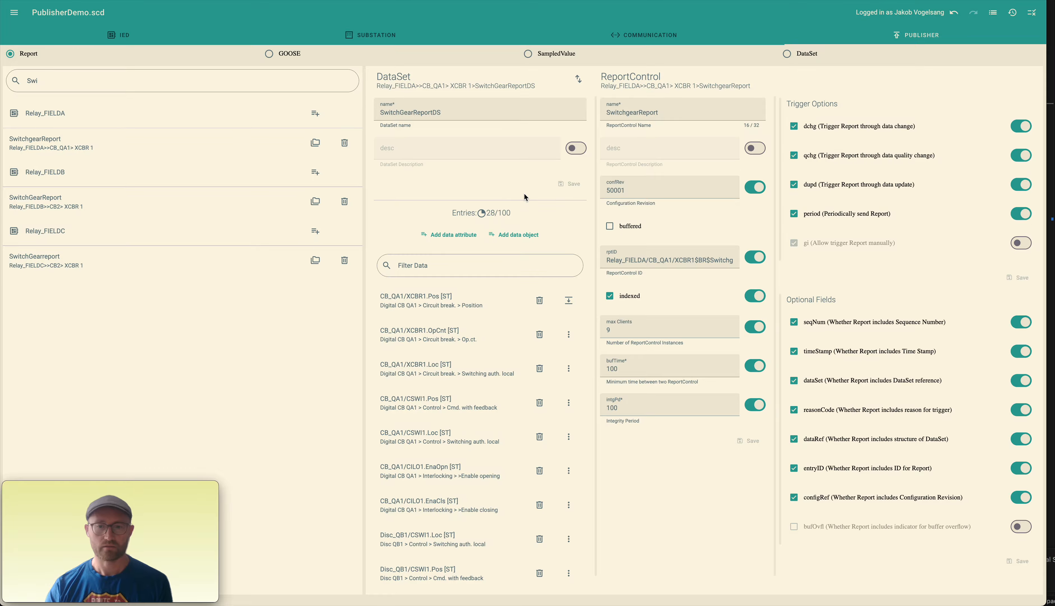
pyautogui.scroll(-5, 495, 225)
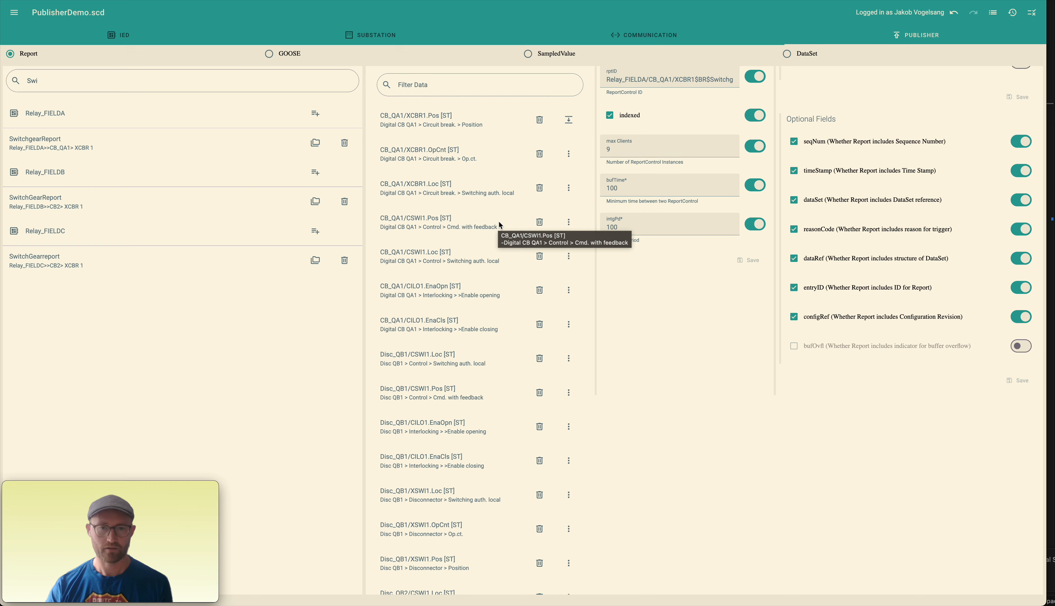
pyautogui.press('super+shift+5')
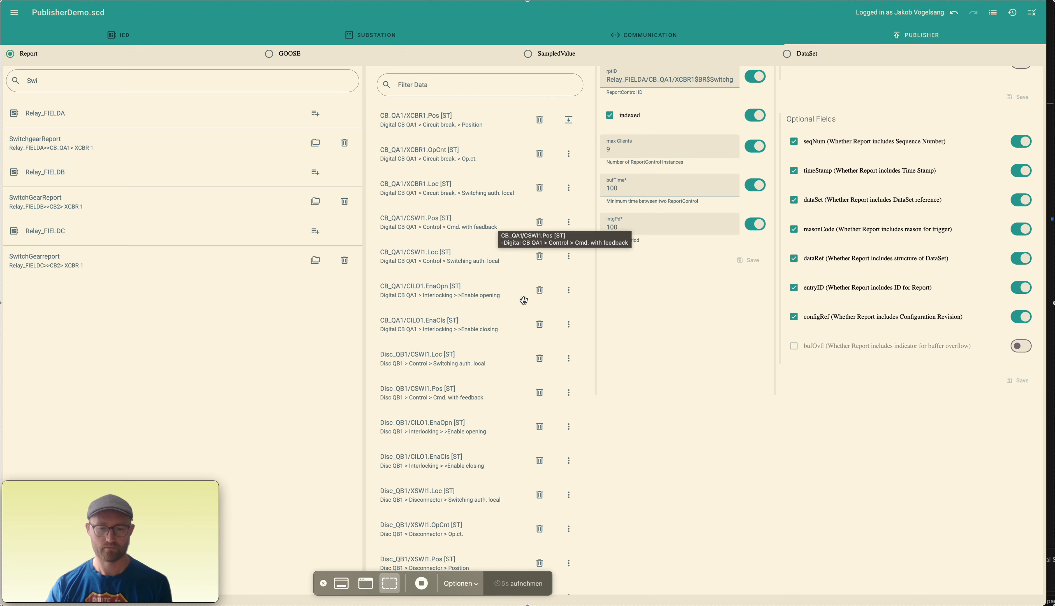